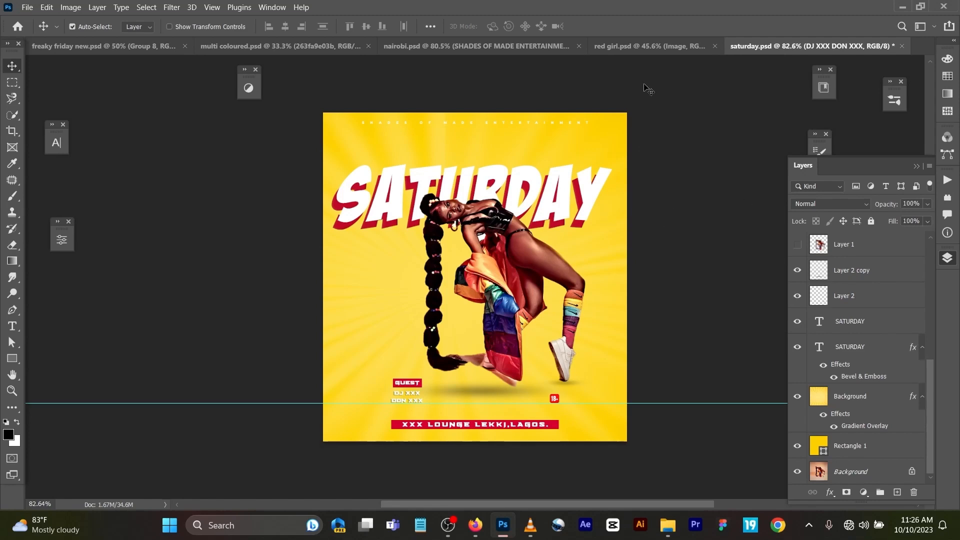
Step: Look through the open red girl, nairobi, multi coloured and freaky friday flyer documents, and return to saturday.psd
left_click(643, 46)
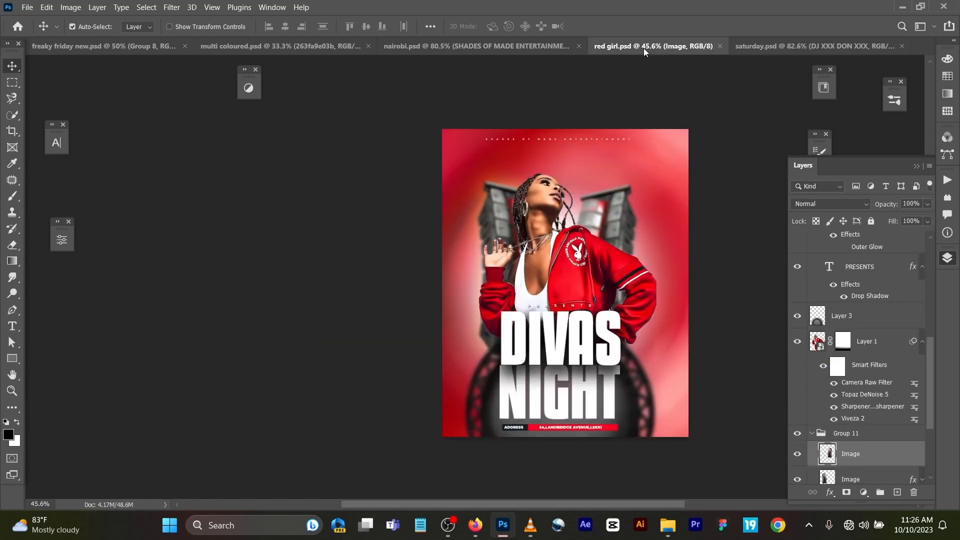
left_click(467, 48)
scroll(506, 166, "down", 1)
scroll(506, 167, "down", 1)
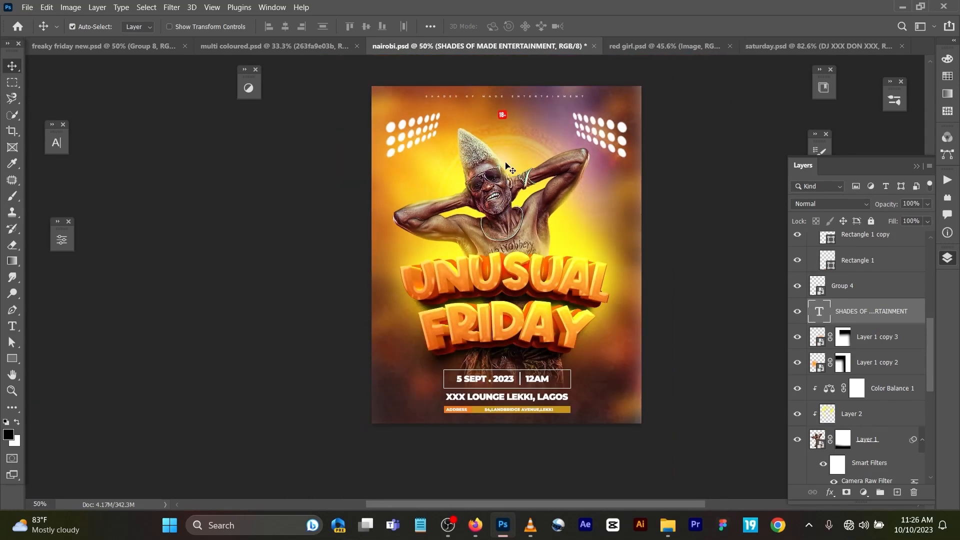
left_click(306, 45)
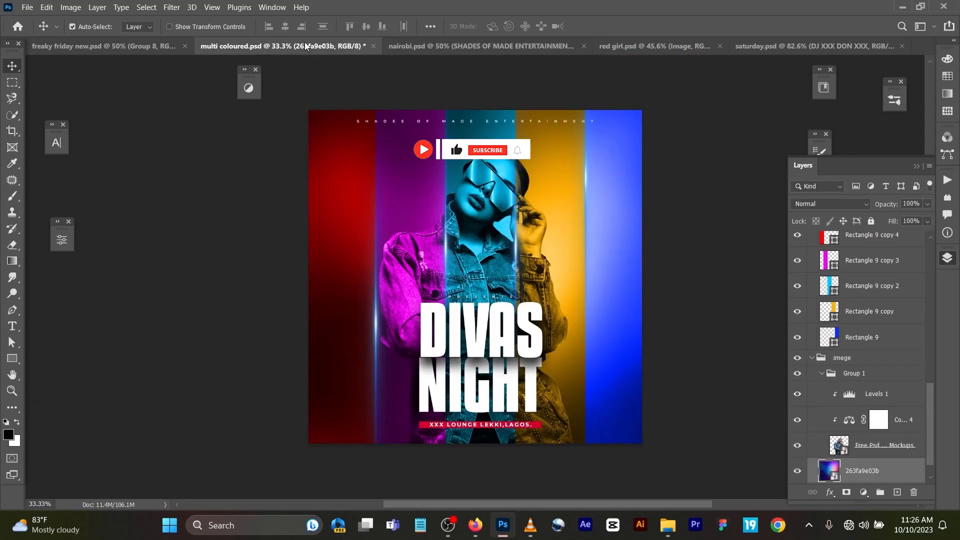
left_click(106, 49)
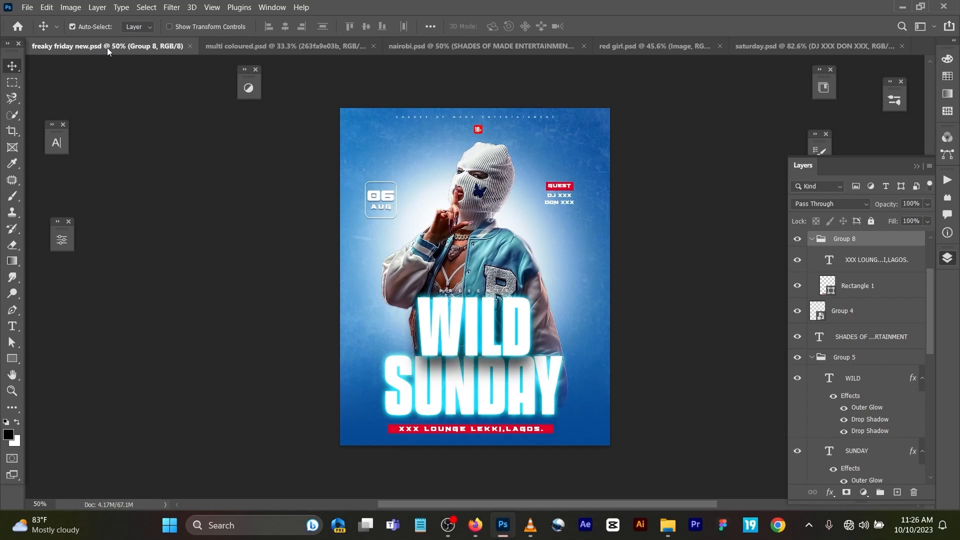
left_click(798, 42)
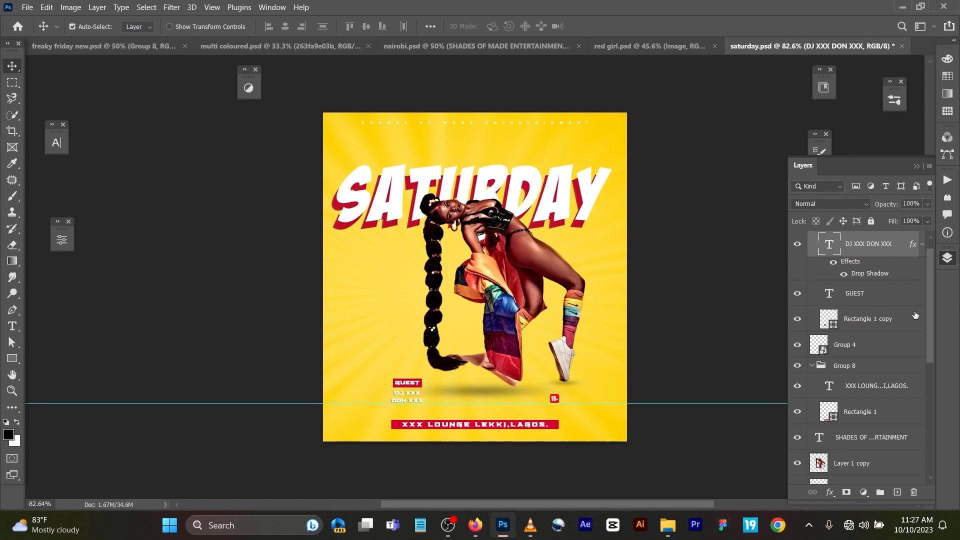
Step: Hide the yellow Rectangle 1 and Background layers, both SATURDAY text layers, Layer 2 and Layer 2 copy
scroll(908, 320, "down", 10)
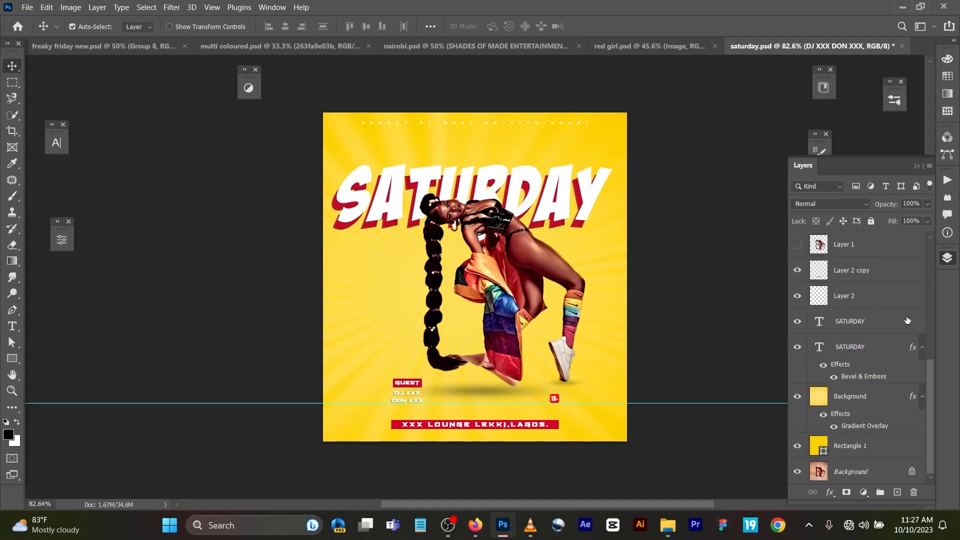
left_click(798, 445)
left_click(801, 398)
left_click(799, 347)
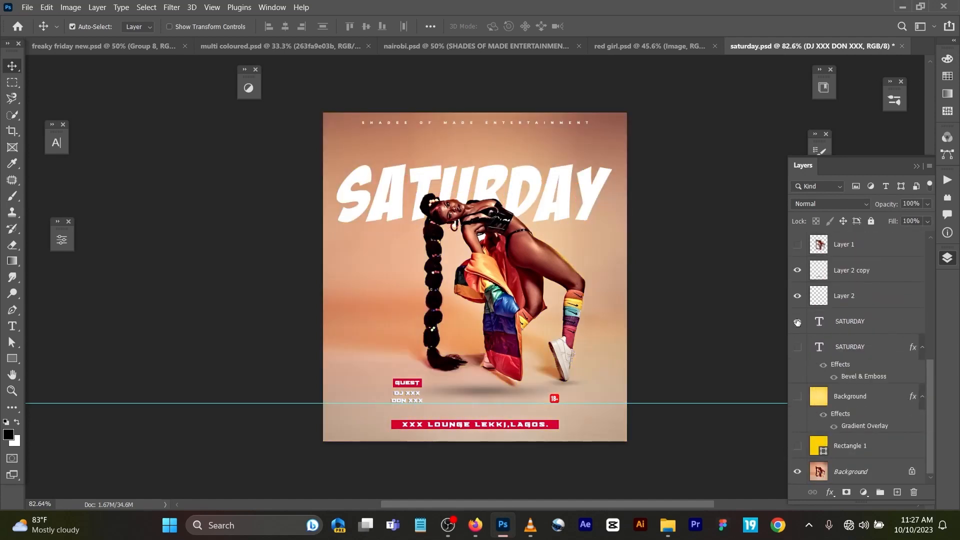
left_click(798, 321)
left_click(798, 296)
left_click(798, 270)
Step: Hide Layer 1 copy, the SHADES OF MADE ENTERTAINMENT text, and the venue banner's rectangle and text
scroll(800, 290, "up", 5)
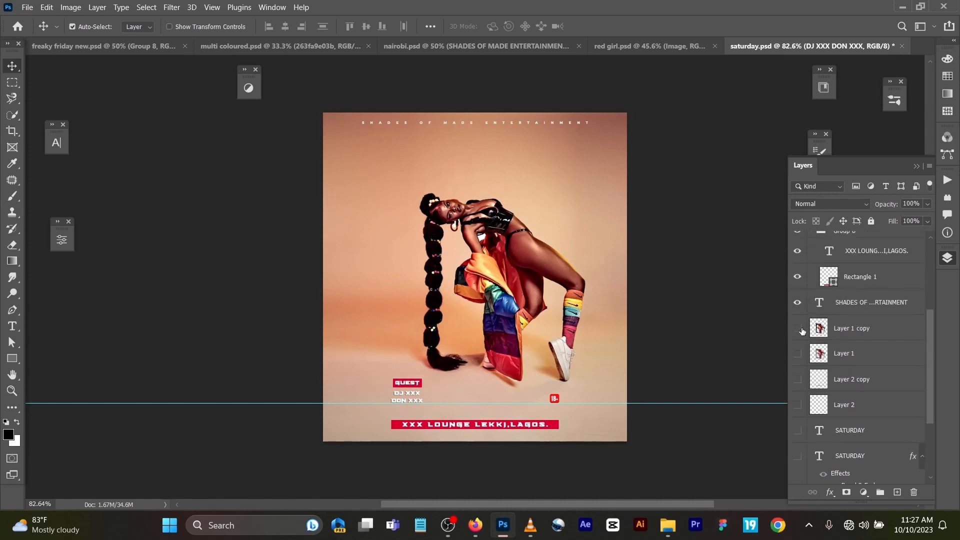
left_click(797, 328)
left_click(798, 303)
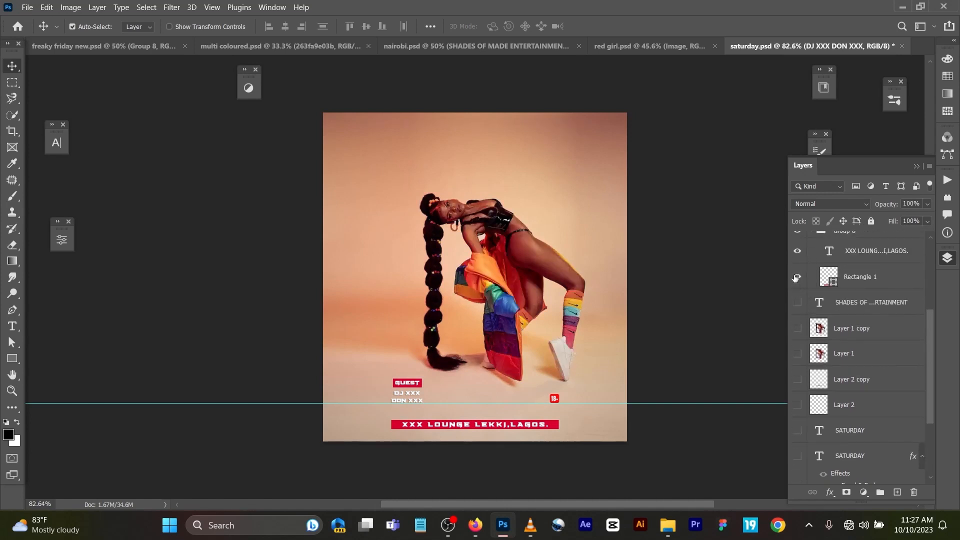
left_click(798, 276)
left_click(798, 252)
Step: Hide the Group 4 age badge and the guest block's rectangle, GUEST text and DJ text, leaving only the original photo
scroll(801, 280, "up", 3)
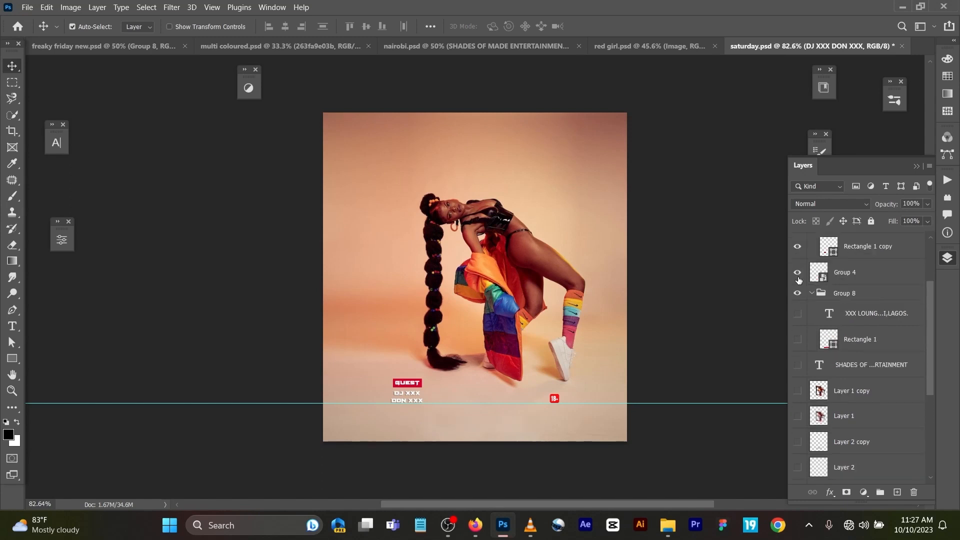
left_click(797, 272)
scroll(797, 253, "up", 3)
left_click(798, 334)
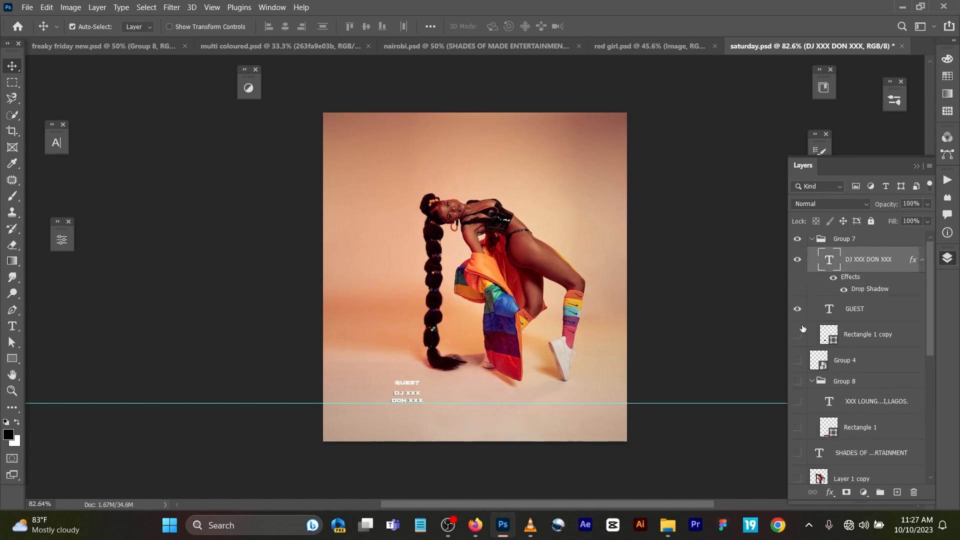
left_click(798, 309)
left_click(799, 260)
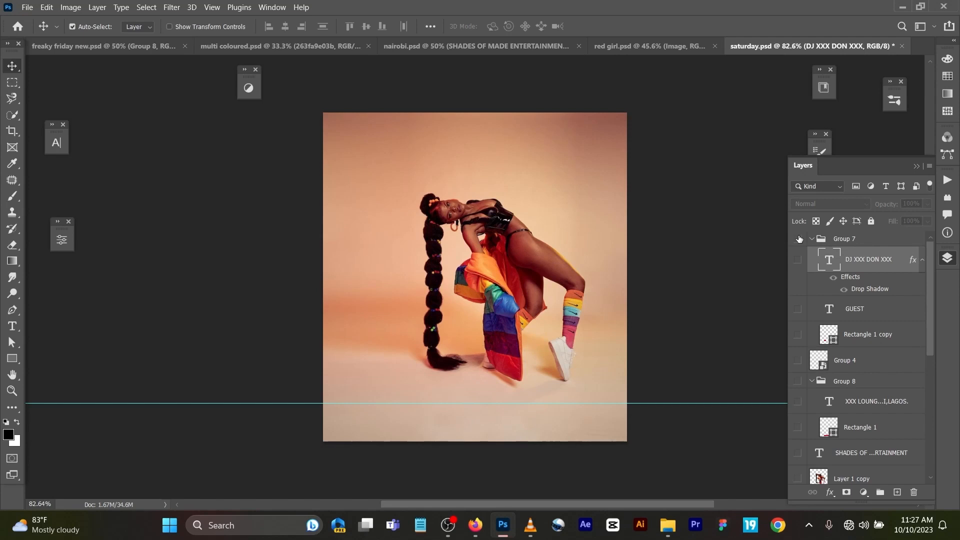
Step: Activate the Quick Selection tool and unlock the original photo's Background layer
left_click(13, 117)
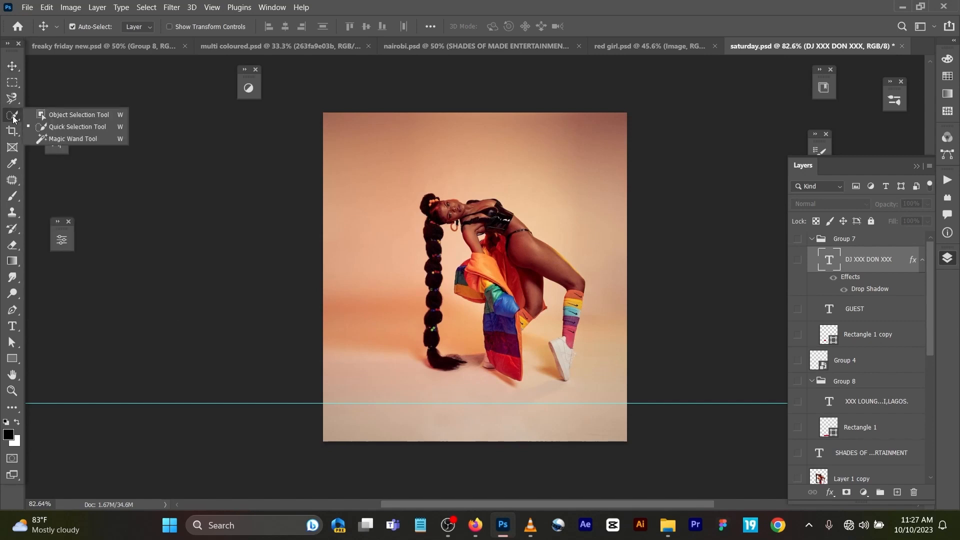
left_click(69, 130)
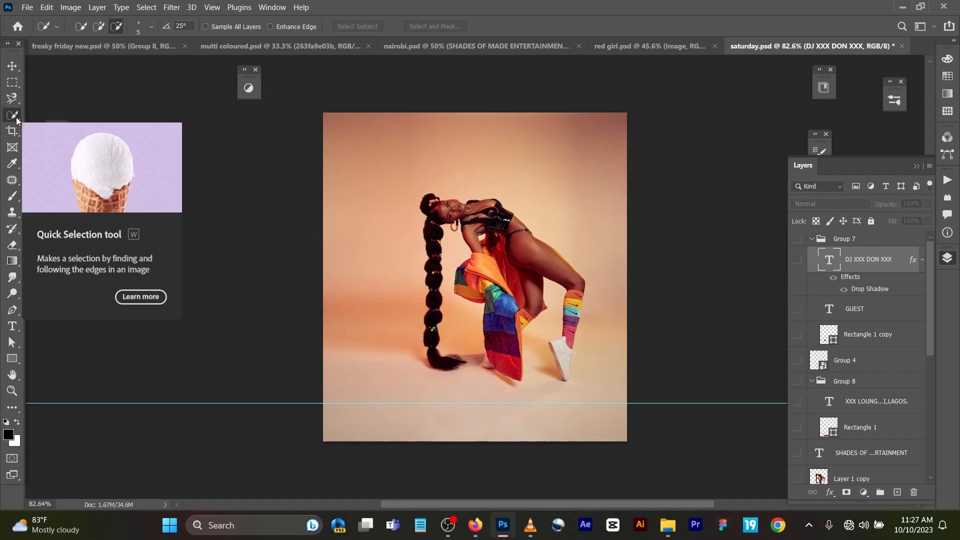
scroll(865, 360, "down", 10)
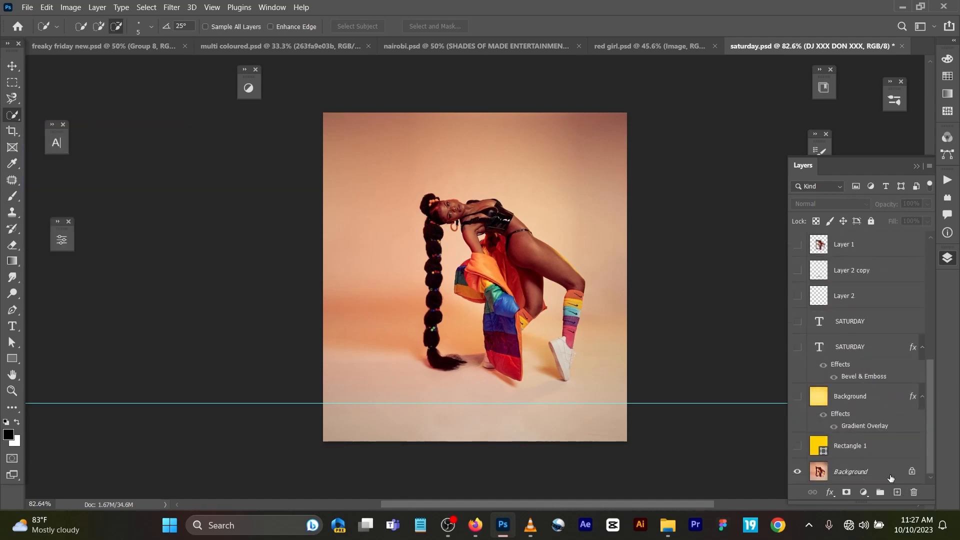
left_click(913, 472)
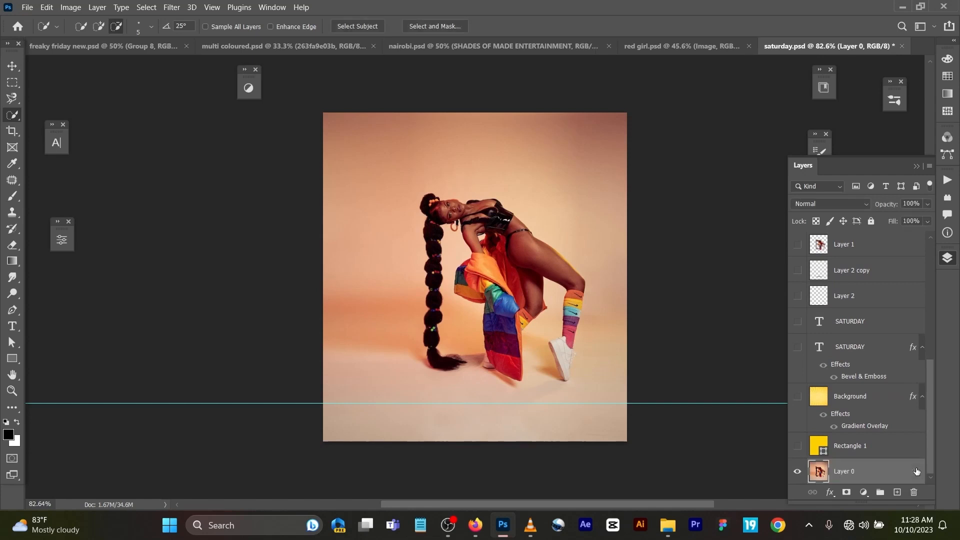
Step: Isolate the model on a new layer using Select Subject, and hide the original photo layer
left_click(350, 27)
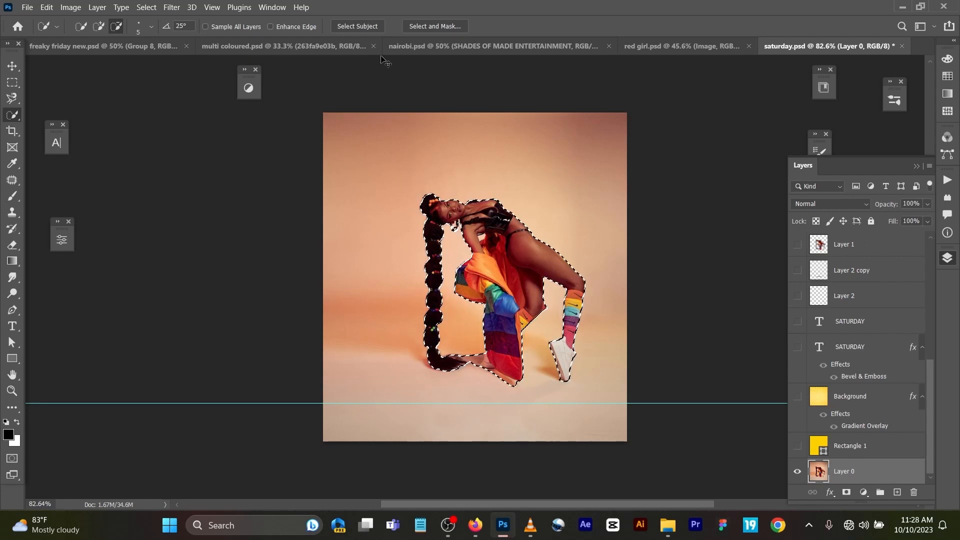
key("ctrl+j")
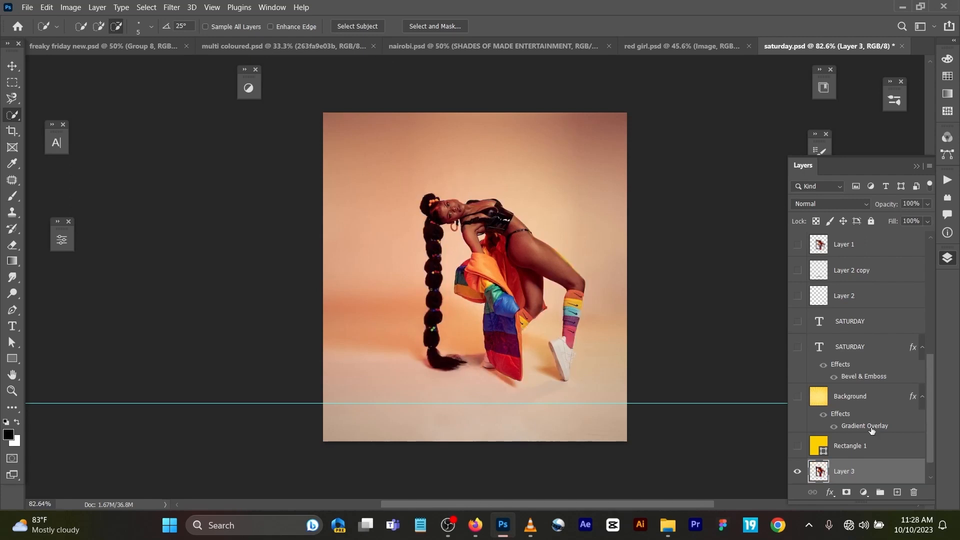
scroll(860, 443, "down", 1)
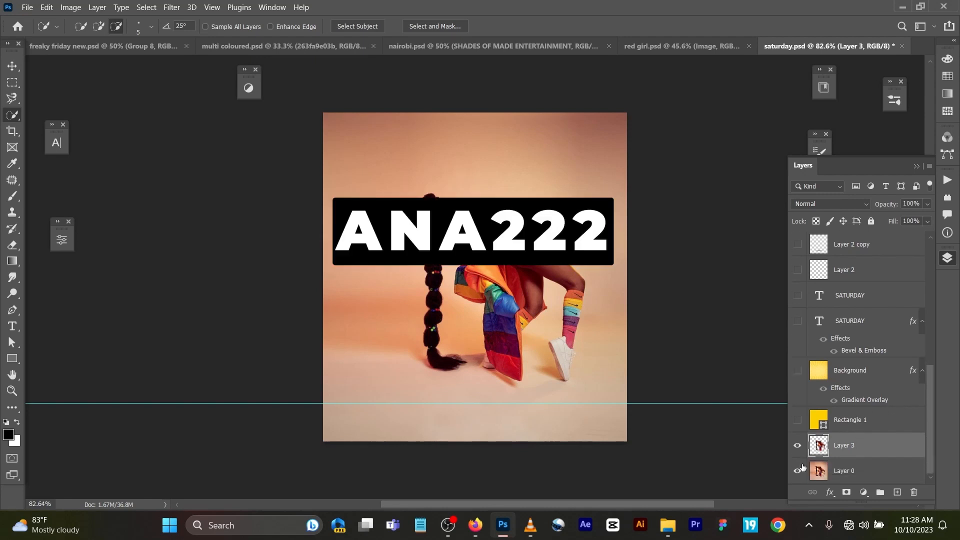
left_click(796, 472)
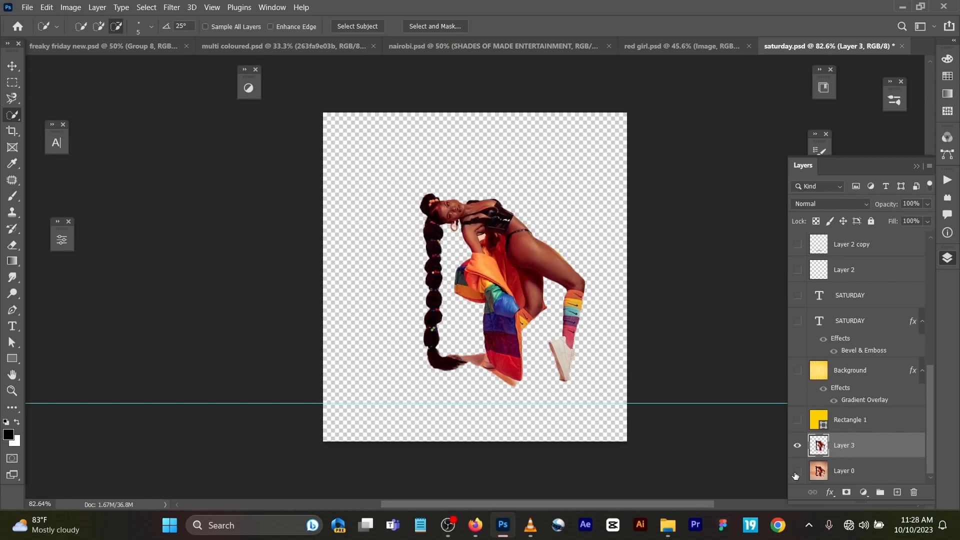
Step: Show the original photo layer again, undo the copy of the model and clear the selection
left_click(796, 473)
key("ctrl+z")
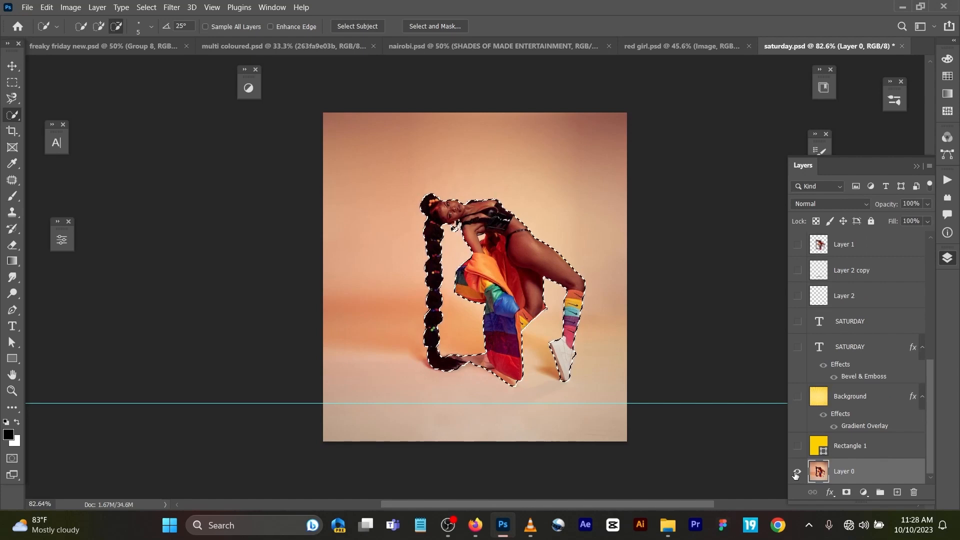
key("ctrl+d")
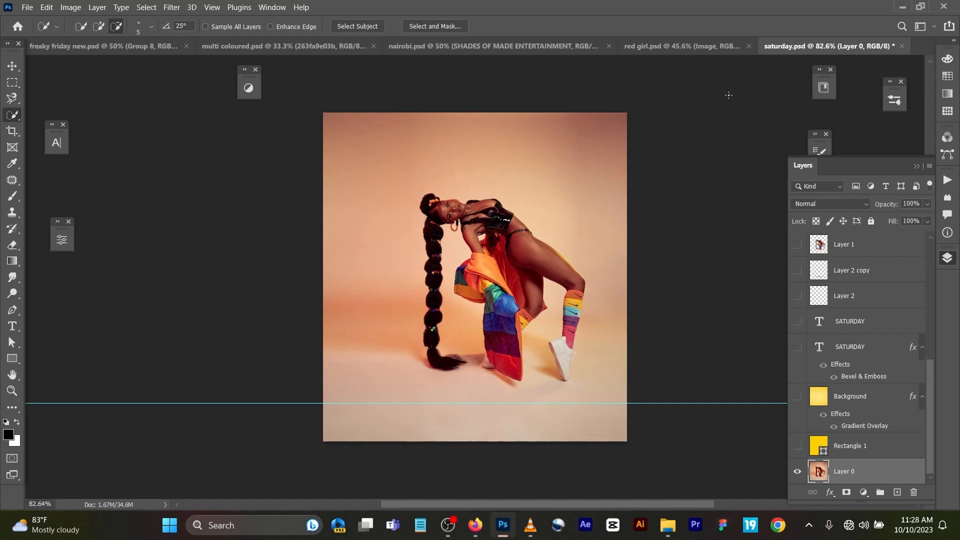
Step: Create a new 2000 x 2000 px document at 300 ppi in RGB Color with a white background
key("v")
key("ctrl")
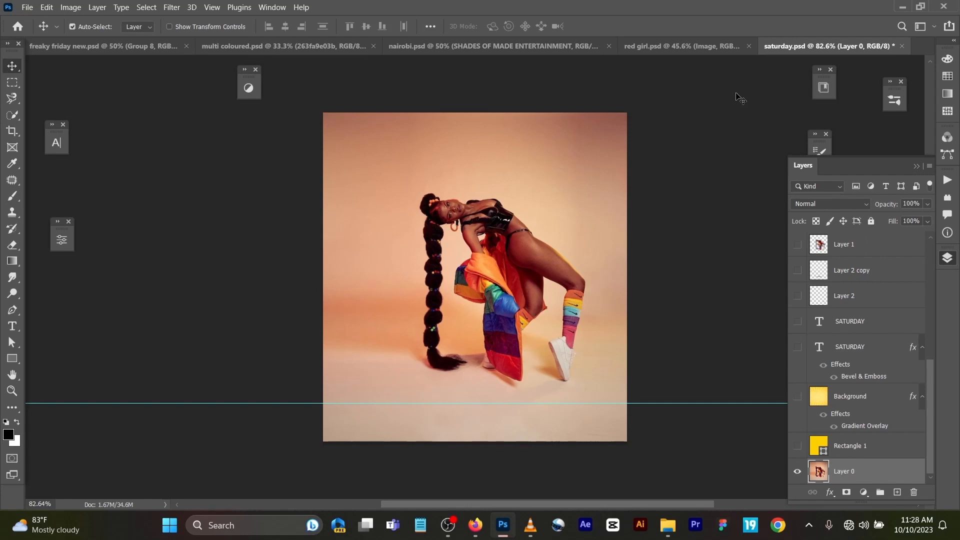
key("ctrl+n")
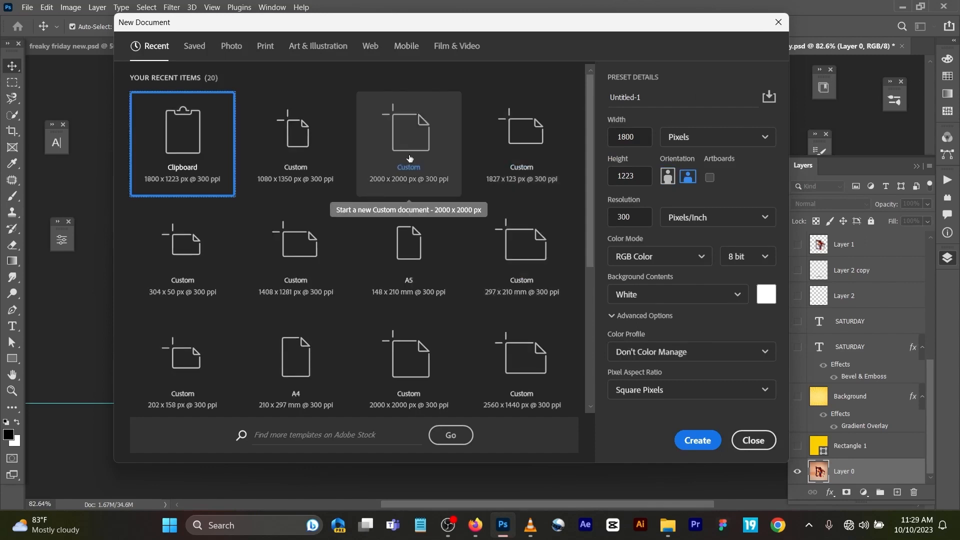
left_click(409, 158)
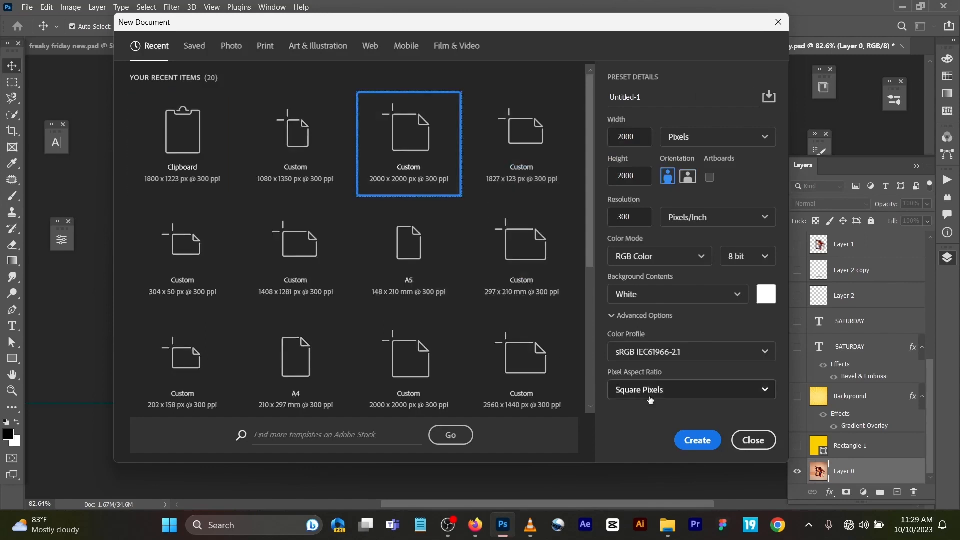
left_click(695, 448)
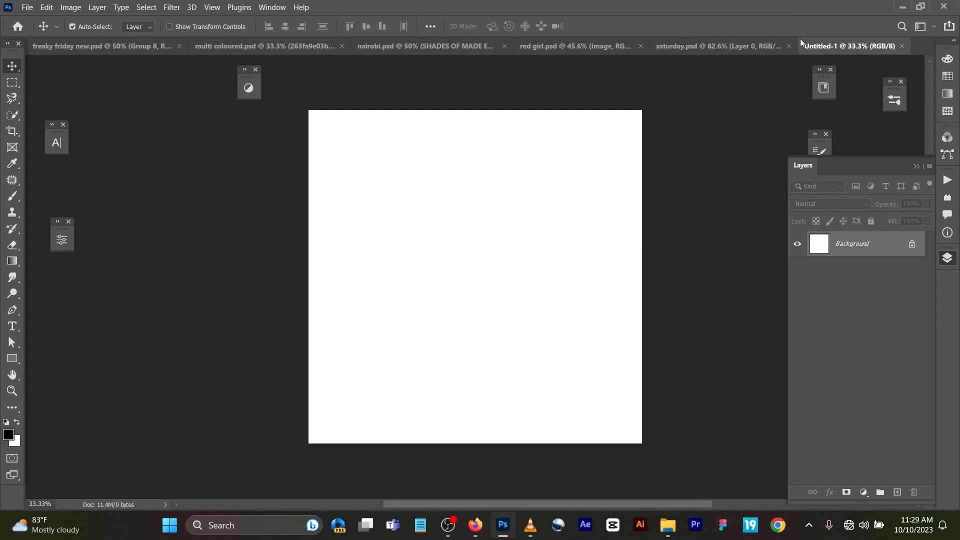
Step: Show the yellow Rectangle 1 layer in saturday.psd and examine its fill colour
left_click(748, 47)
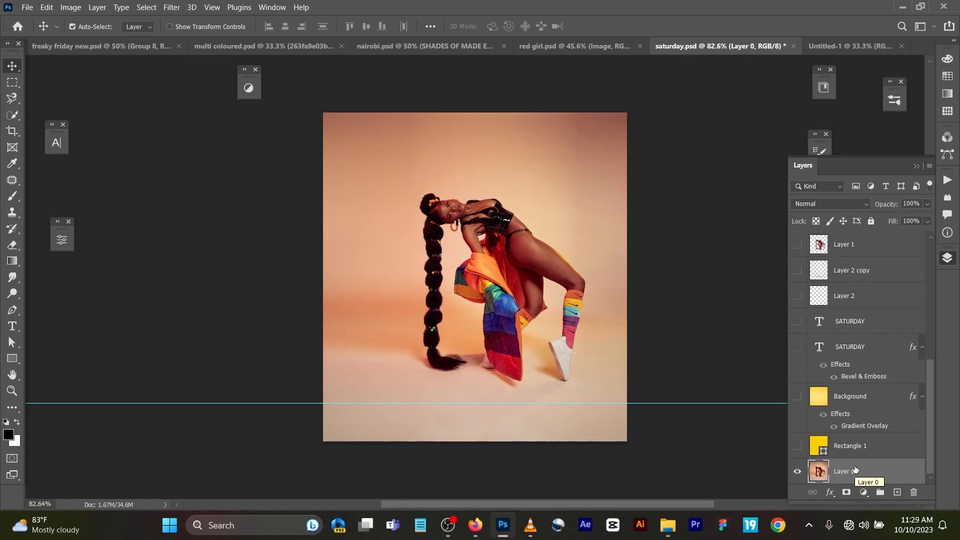
left_click(886, 449)
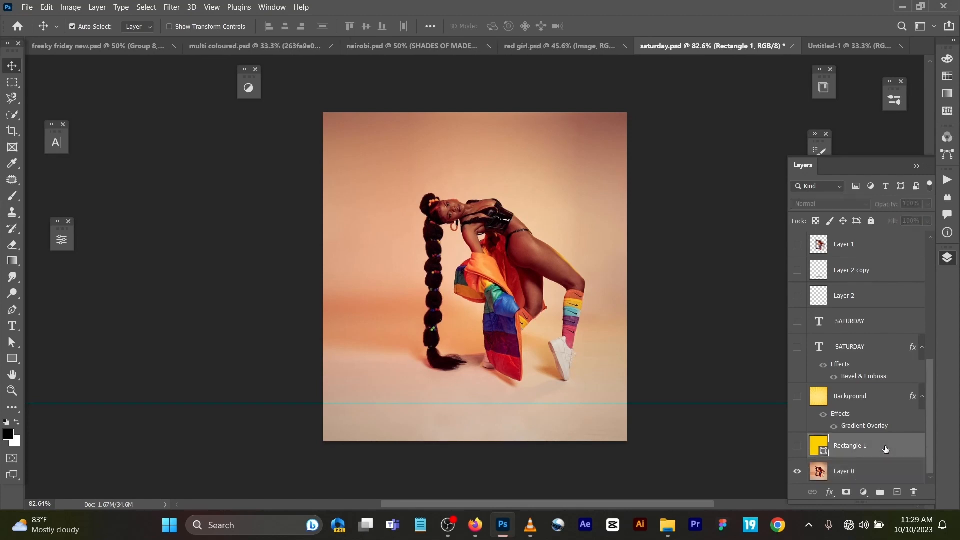
left_click(799, 447)
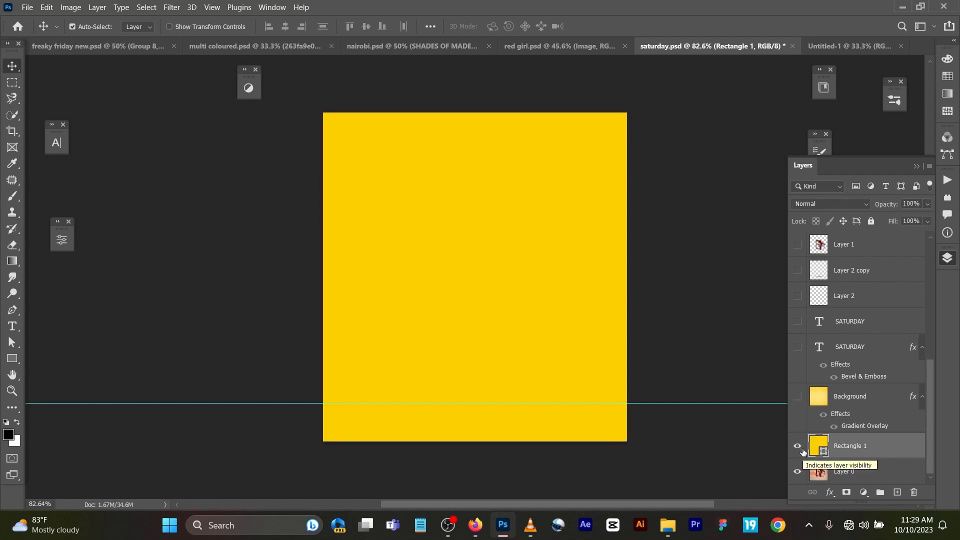
double_click(820, 447)
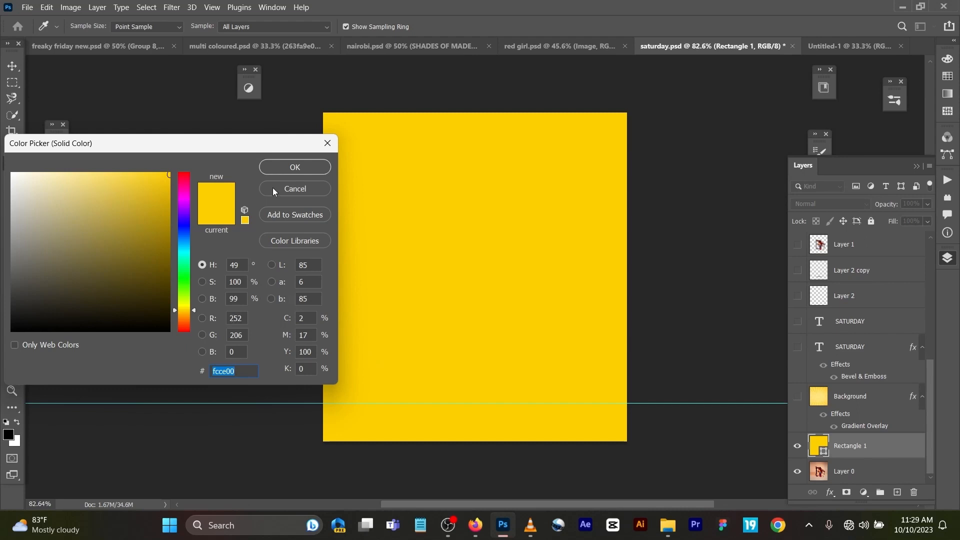
left_click(327, 143)
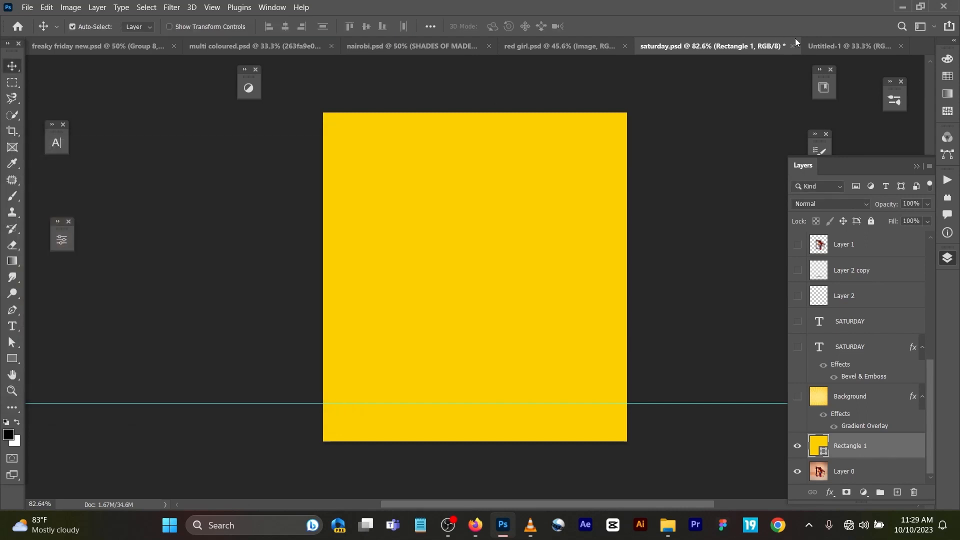
Step: Add a Solid Color fill layer in yellow #fcce00 above the white background of Untitled-1
left_click(826, 45)
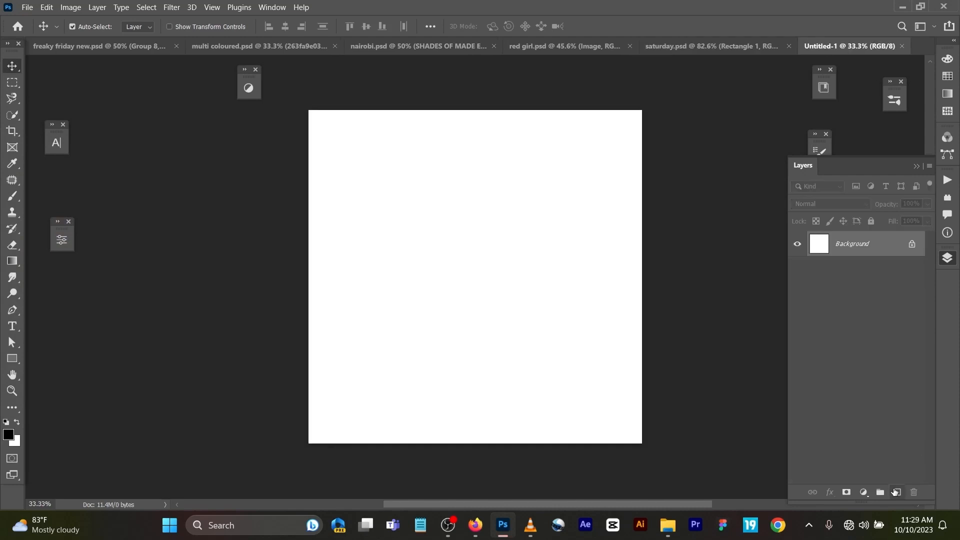
left_click(896, 492)
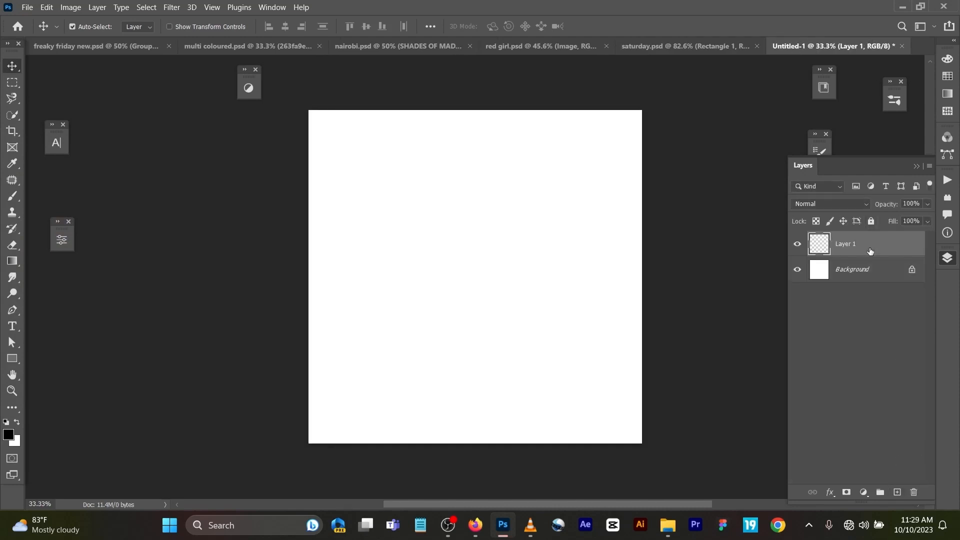
left_click(863, 494)
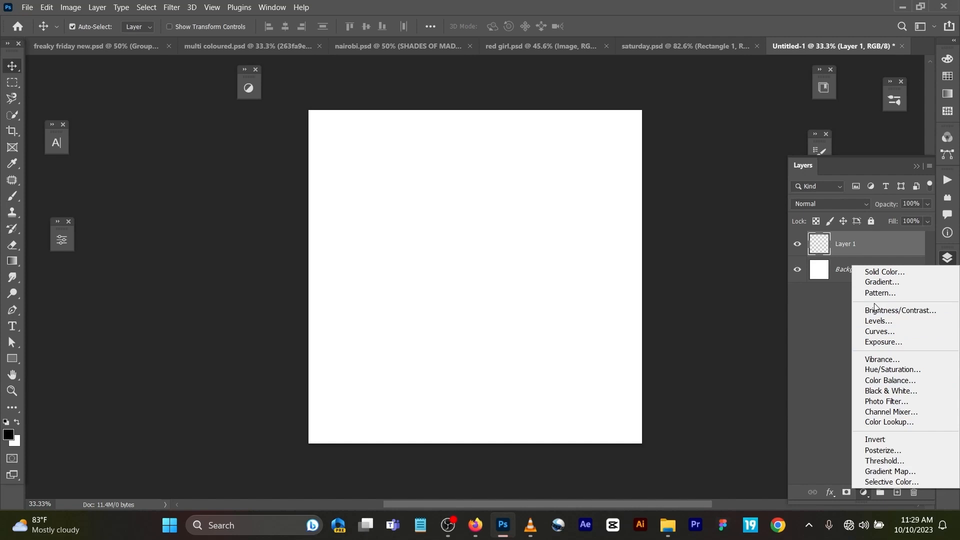
left_click(877, 274)
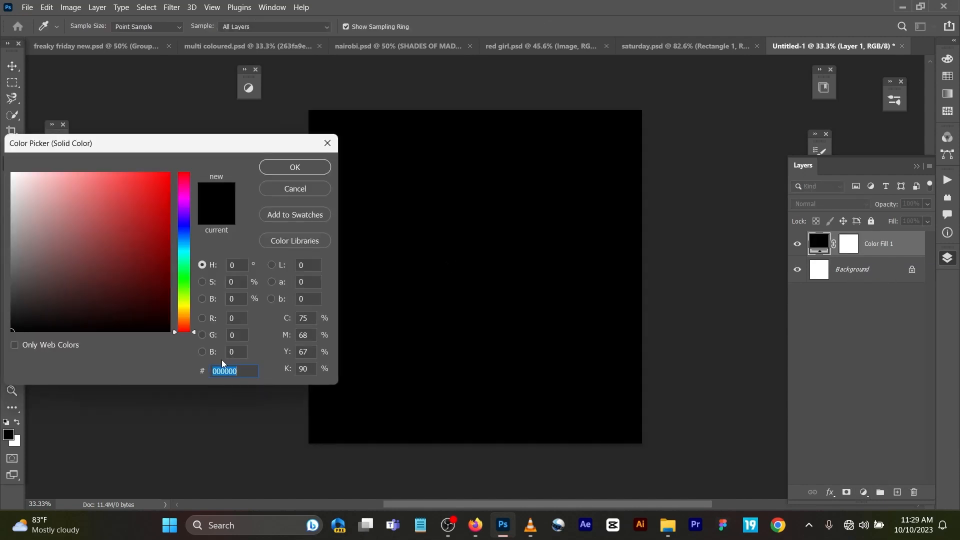
type("fcce00")
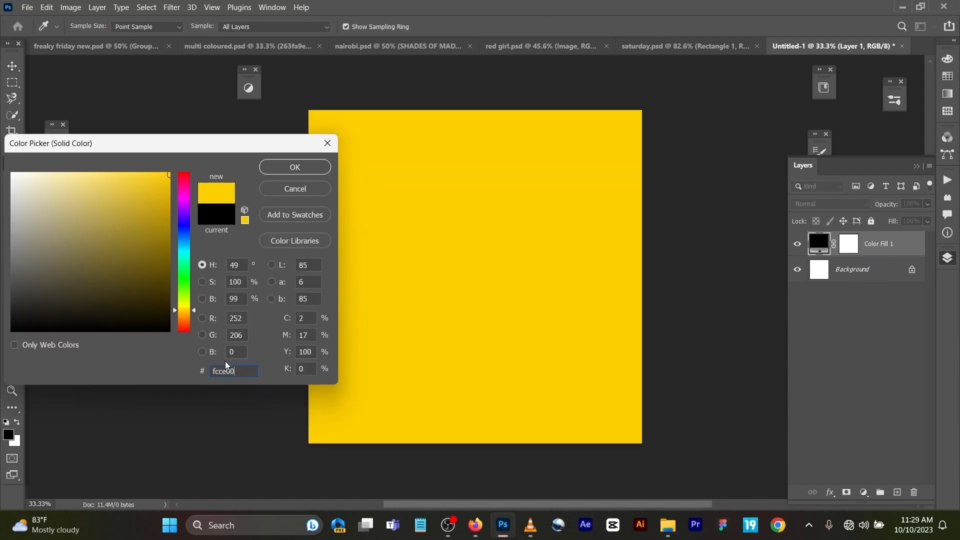
left_click(295, 167)
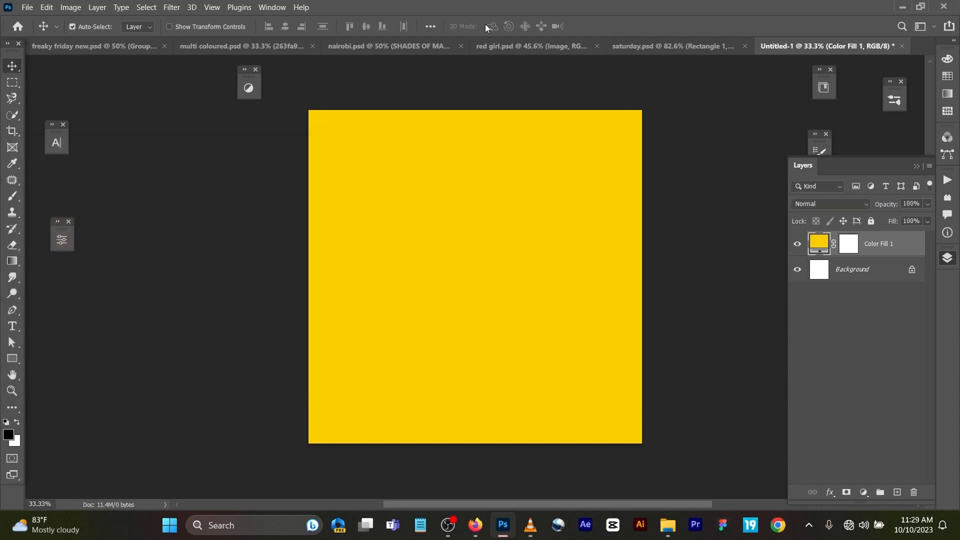
Step: Show the sunburst Background layer in saturday.psd and copy it into Untitled-1 above the yellow fill
left_click(649, 44)
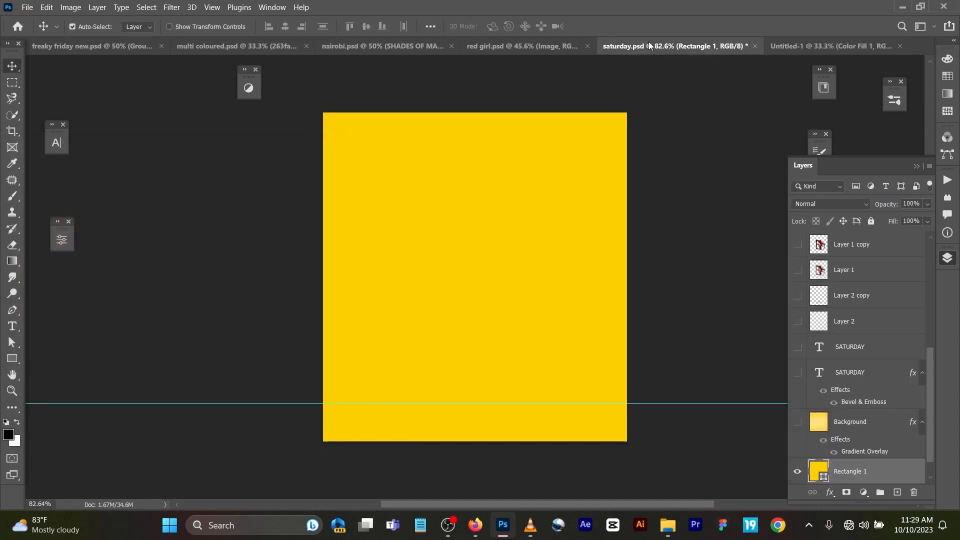
left_click(798, 422)
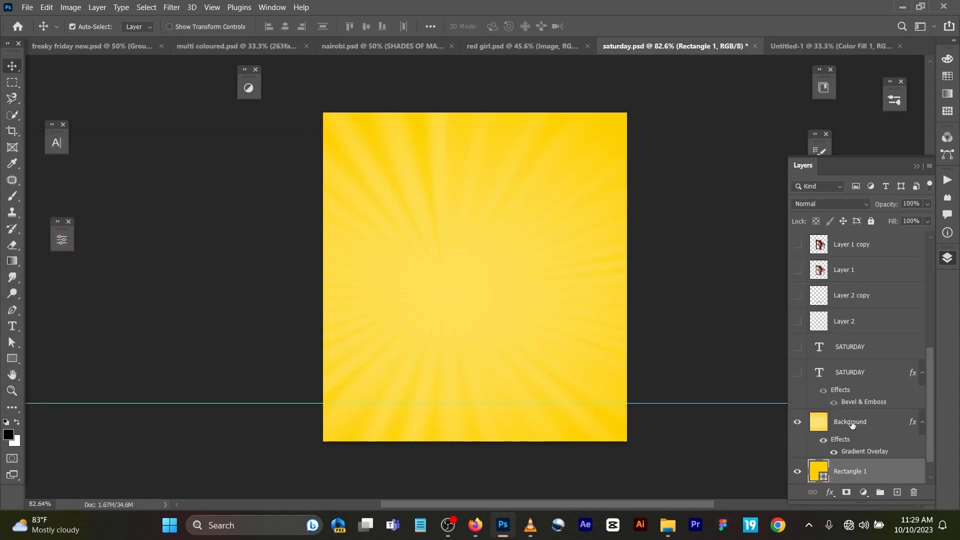
left_click(854, 424)
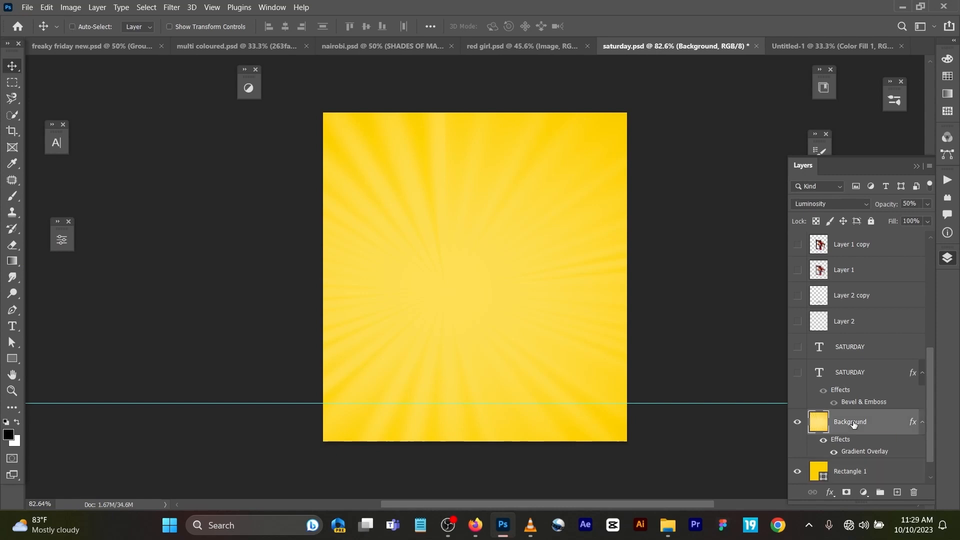
key("ctrl+c")
left_click(845, 46)
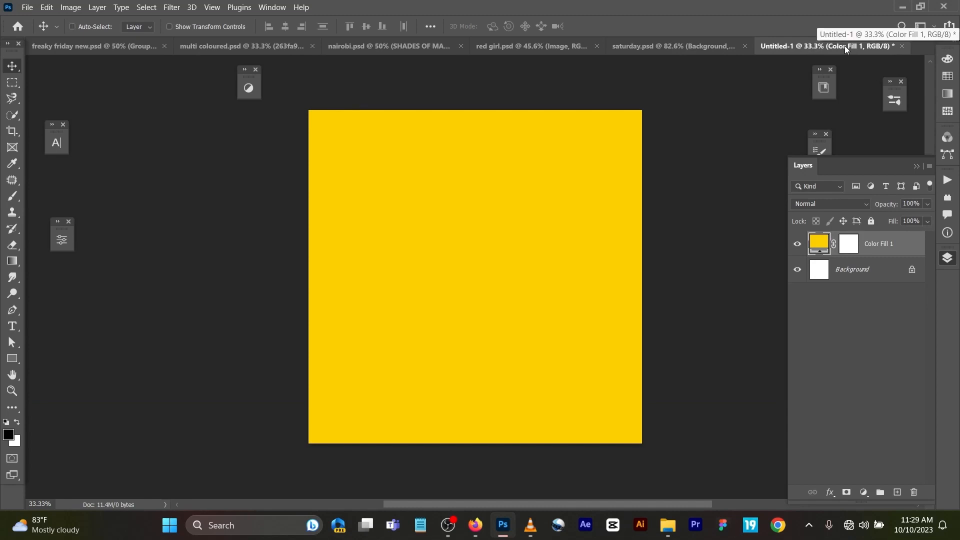
key("ctrl+v")
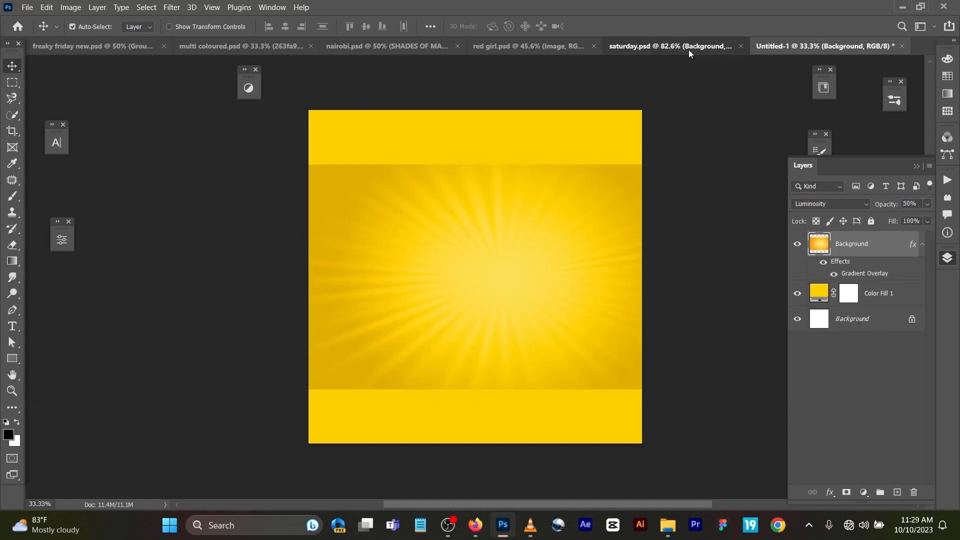
Step: Examine the blend mode of the sunburst Background layer in saturday.psd
left_click(689, 49)
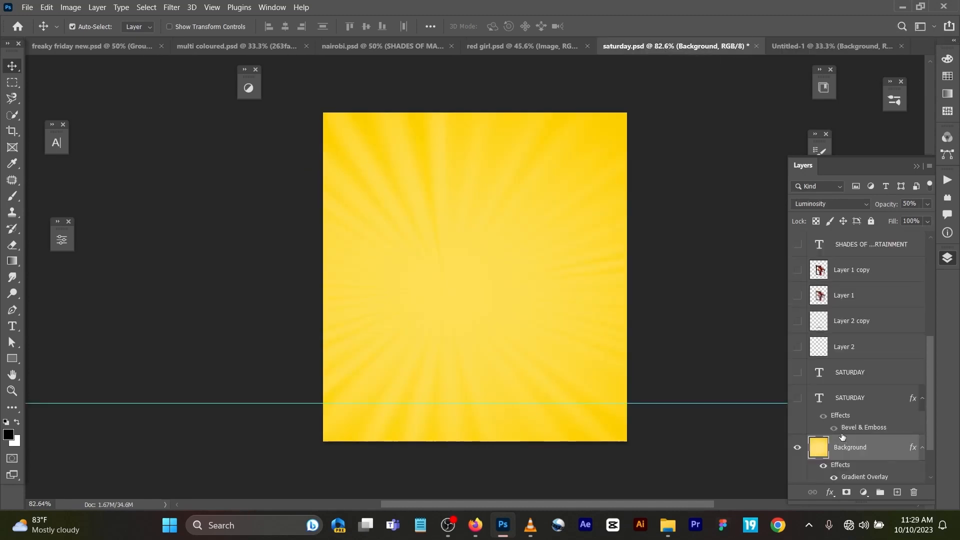
left_click(828, 205)
left_click(829, 204)
left_click(829, 202)
left_click(823, 497)
Step: Preview the retouched model on Layer 1 copy against the sunburst, and hide that layer again
left_click(798, 272)
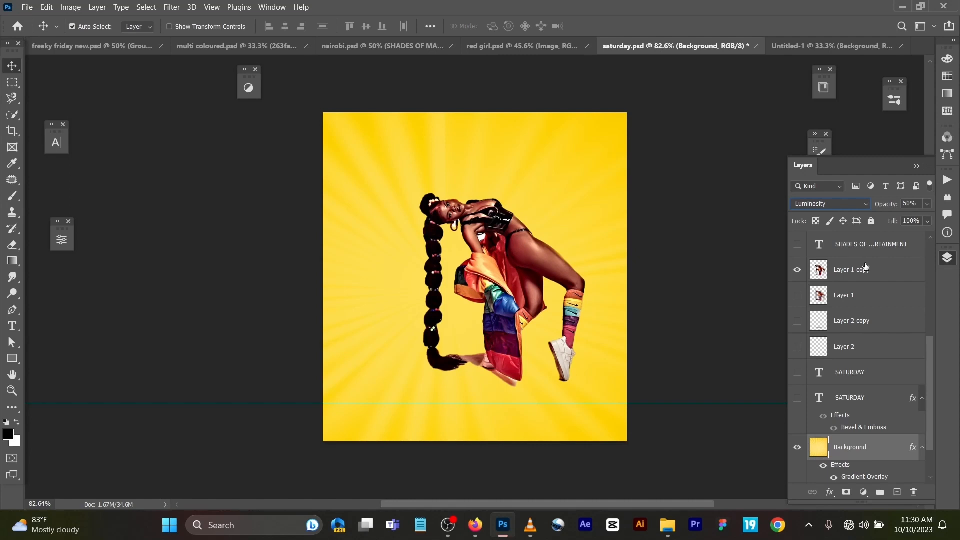
scroll(874, 320, "down", 2)
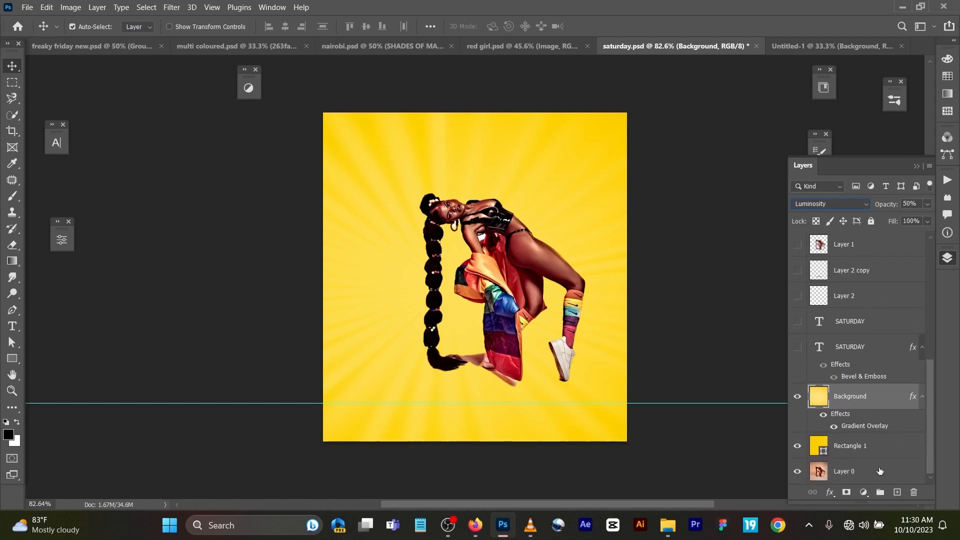
scroll(816, 261, "up", 1)
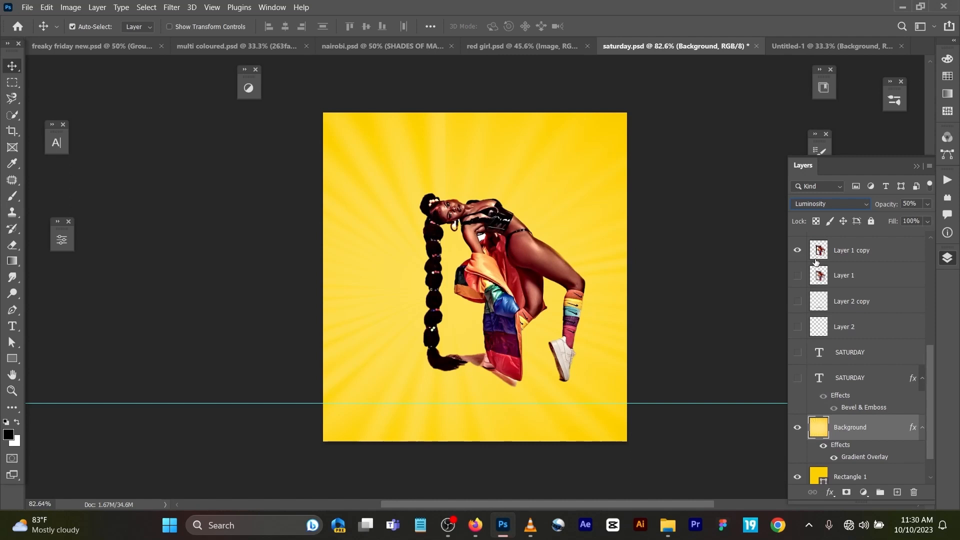
left_click(798, 250)
Step: Select the model on the original photo Layer 0, and hide the Rectangle 1 and sunburst Background layers
scroll(827, 340, "down", 1)
left_click(860, 472)
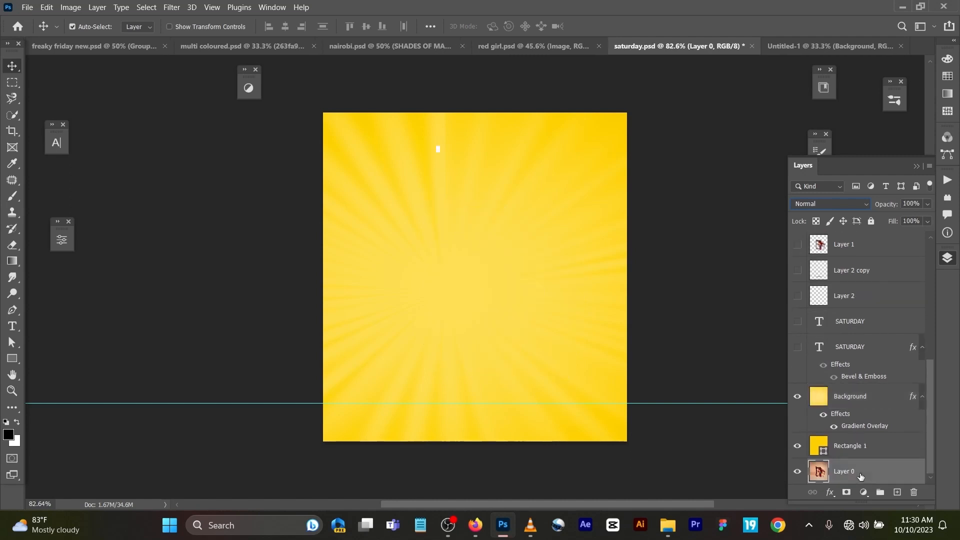
key("w")
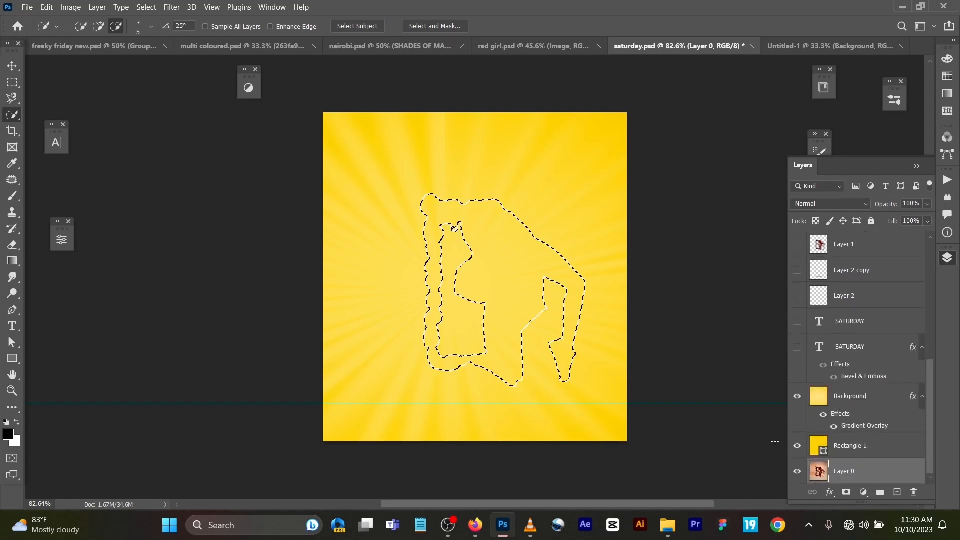
left_click(798, 446)
left_click(797, 397)
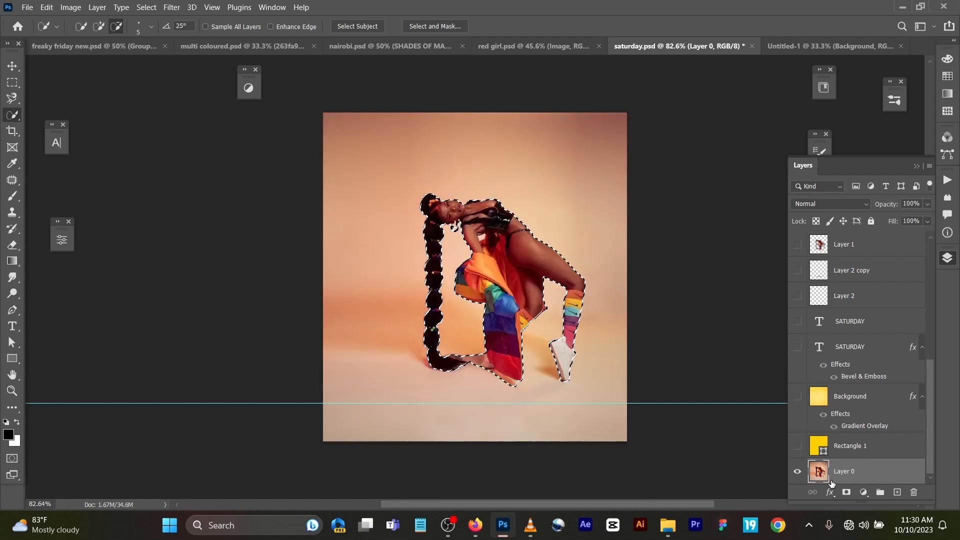
Step: Copy the selected model onto its own layer and hide the original photo Layer 0
key("ctrl+j")
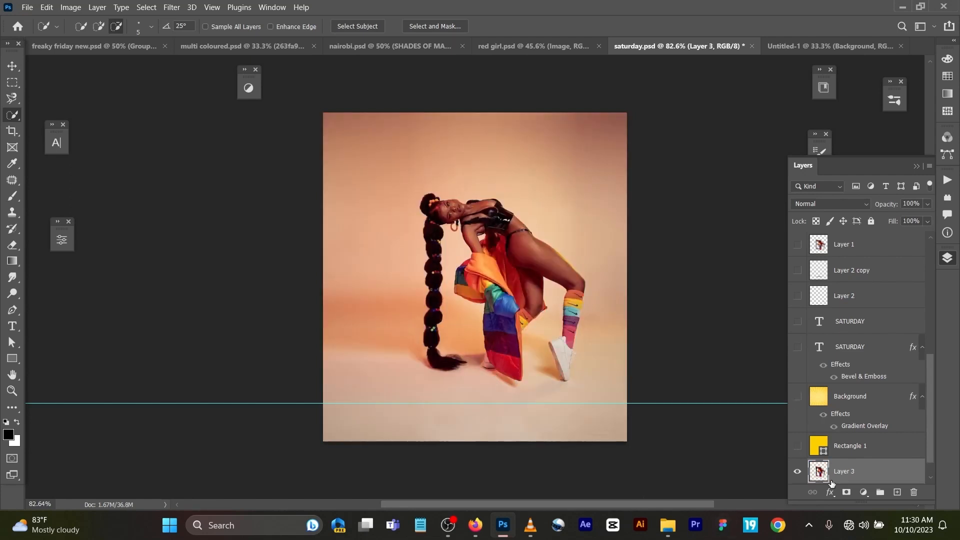
scroll(850, 460, "down", 1)
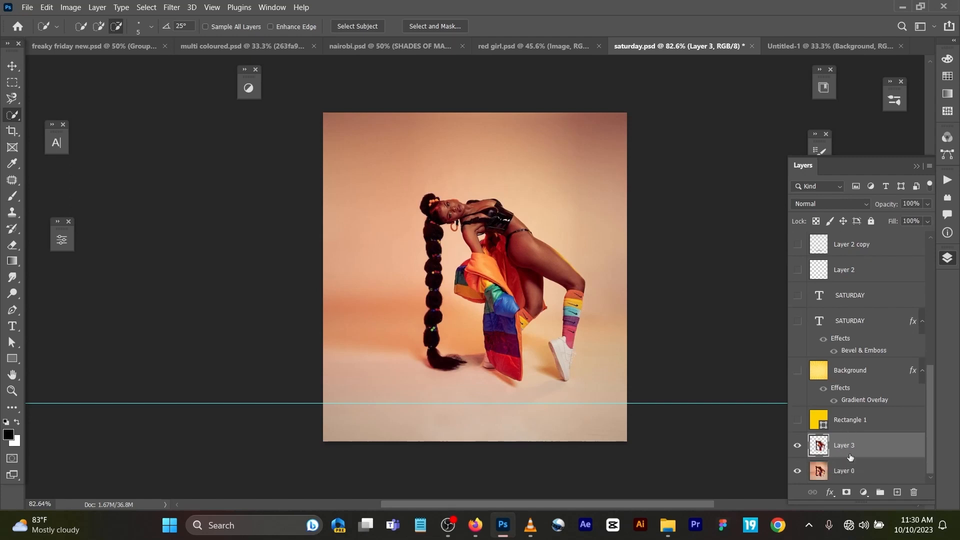
left_click(798, 471)
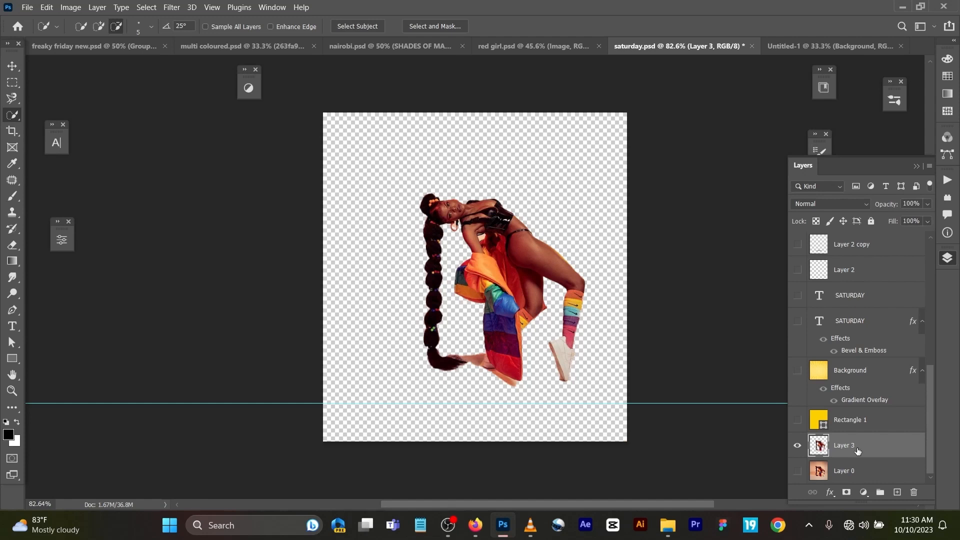
Step: Move the model cutout above the sunburst Background layer, and show the Background and Rectangle 1 layers
left_click_drag(857, 452, 859, 359)
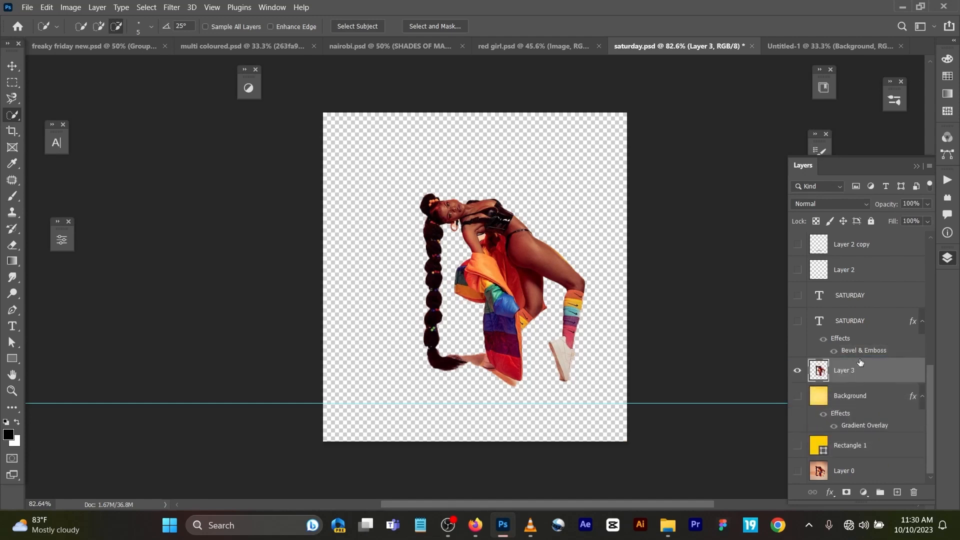
left_click(798, 396)
left_click(799, 446)
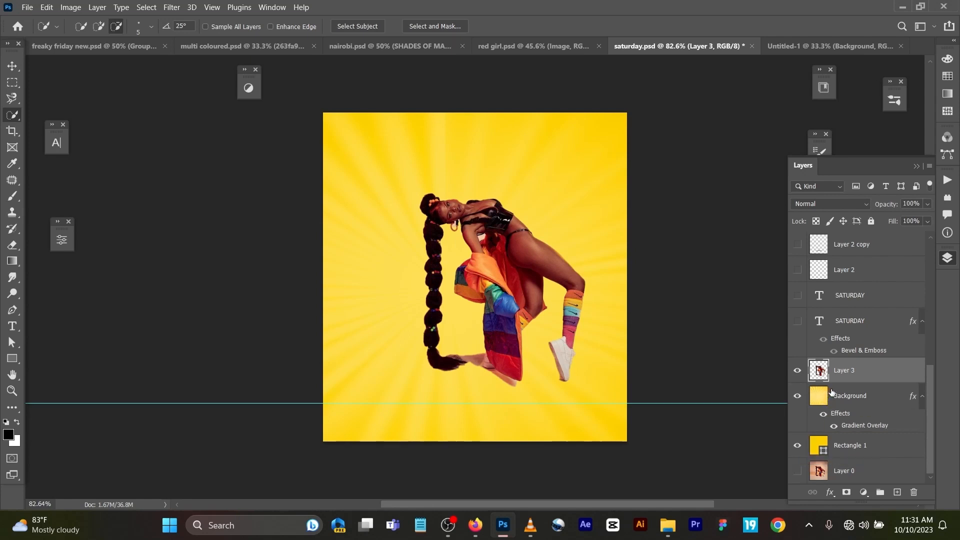
Step: Undo the layer visibility changes, the cutout's reordering, the model copy and the selection
key("ctrl+z")
key("ctrl+z")
key("ctrl+z")
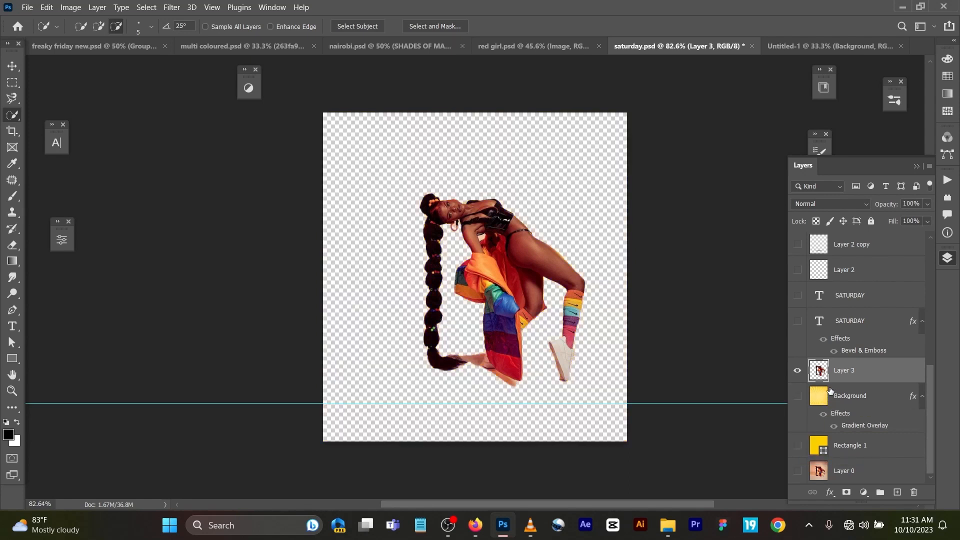
key("ctrl+z")
key("ctrl+z")
key("ctrl+z")
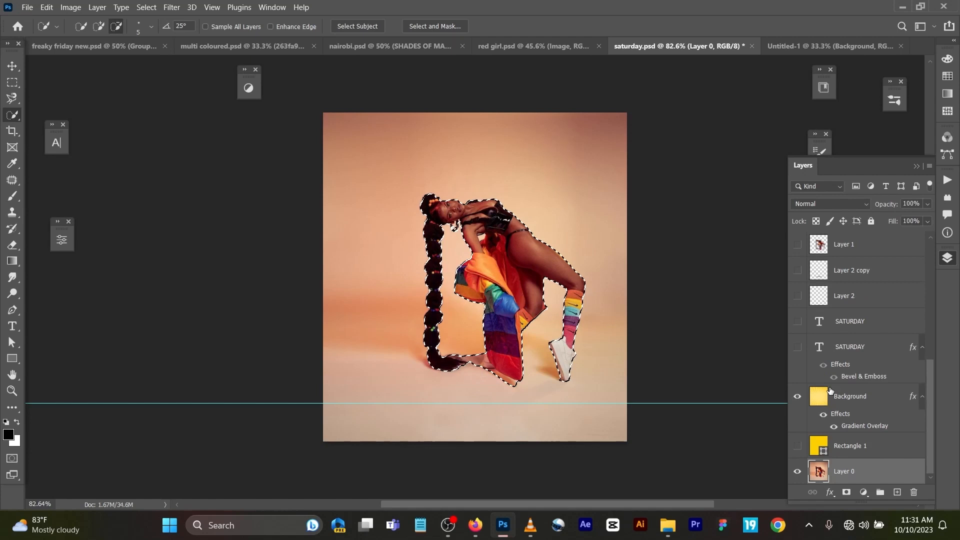
key("ctrl+z")
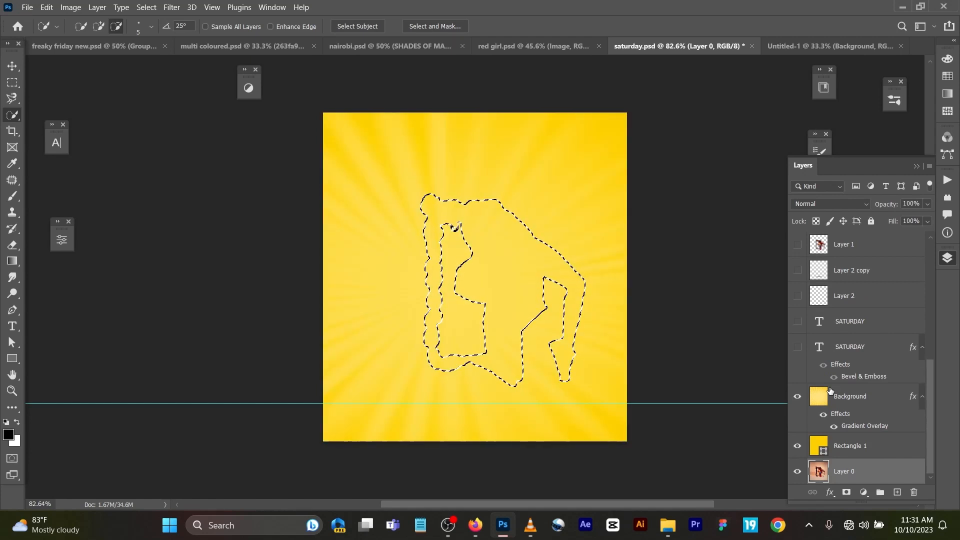
key("ctrl+z")
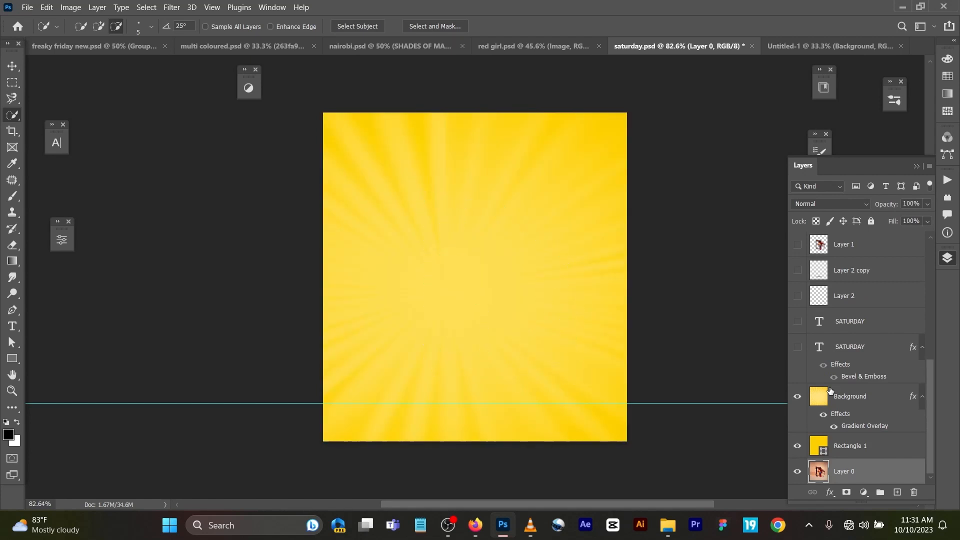
Step: Show the retouched model on Layer 1 copy and make it the active layer
scroll(830, 390, "up", 5)
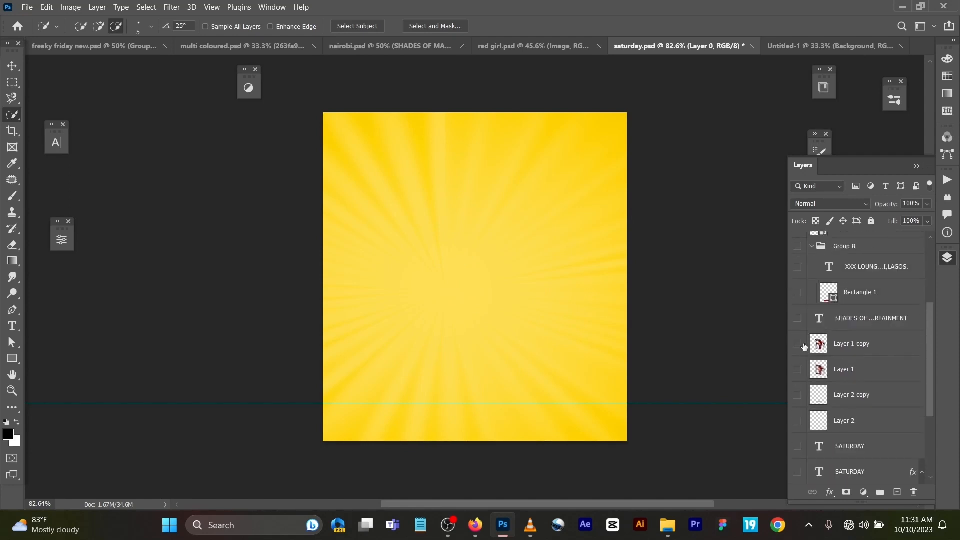
left_click(798, 344)
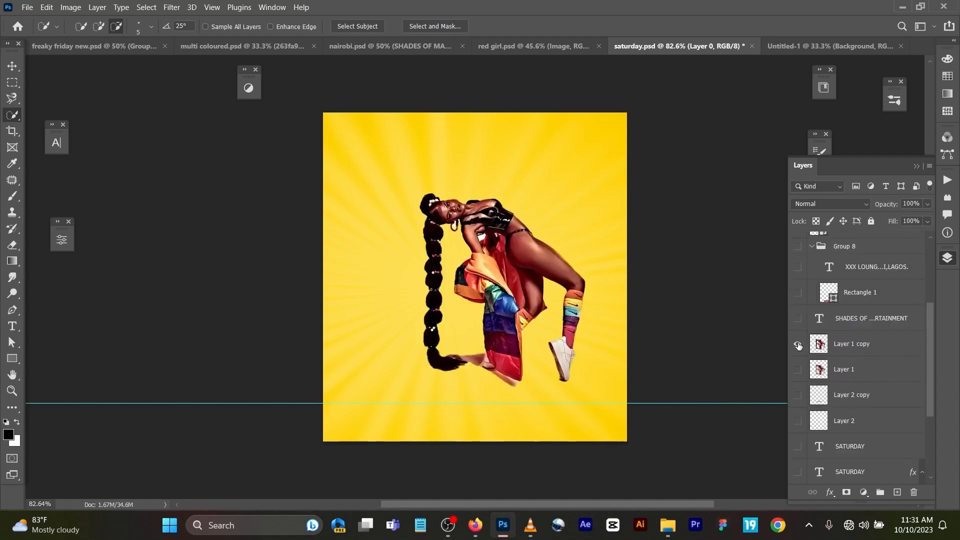
left_click(857, 350)
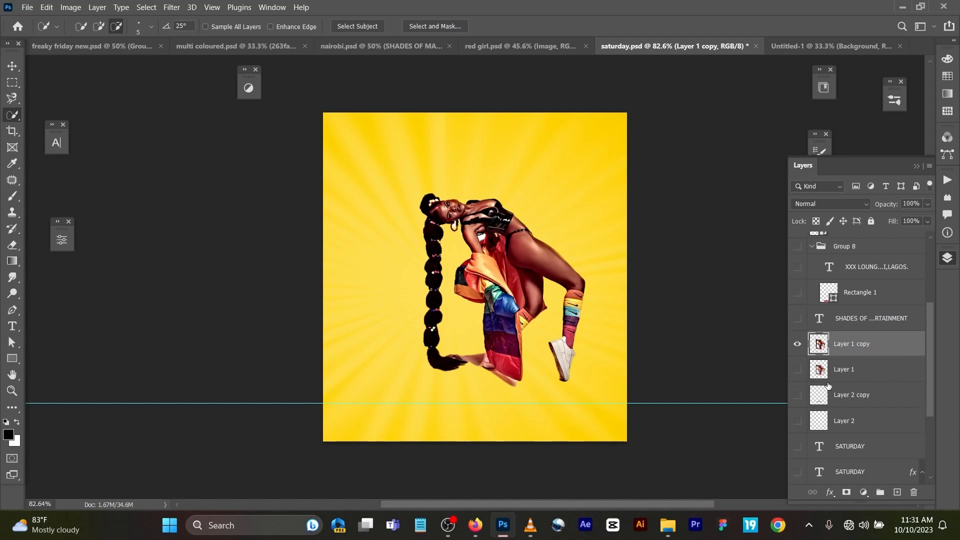
Step: Examine the floor shadows on Layer 2 copy and Layer 2 by showing both layers, and hide them again
left_click(797, 396)
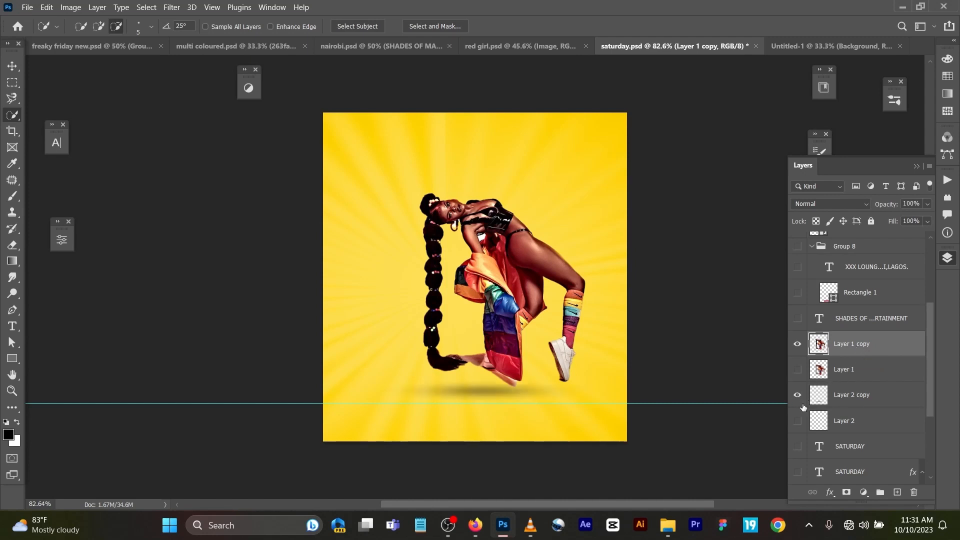
left_click(800, 421)
left_click(12, 66)
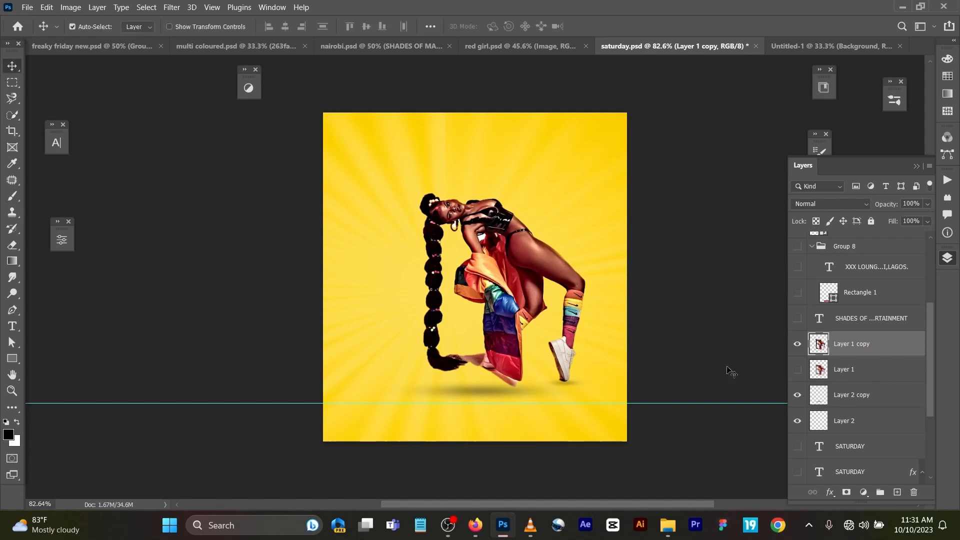
left_click(798, 395)
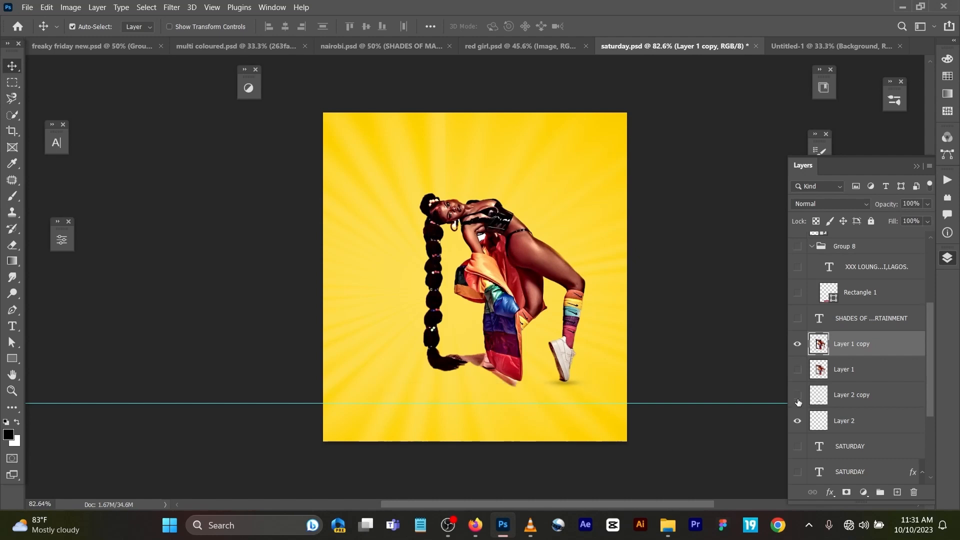
left_click(797, 421)
Step: Draw a black ellipse about 185 x 14 px under the model's hand on a new layer above Layer 2 copy
left_click(858, 397)
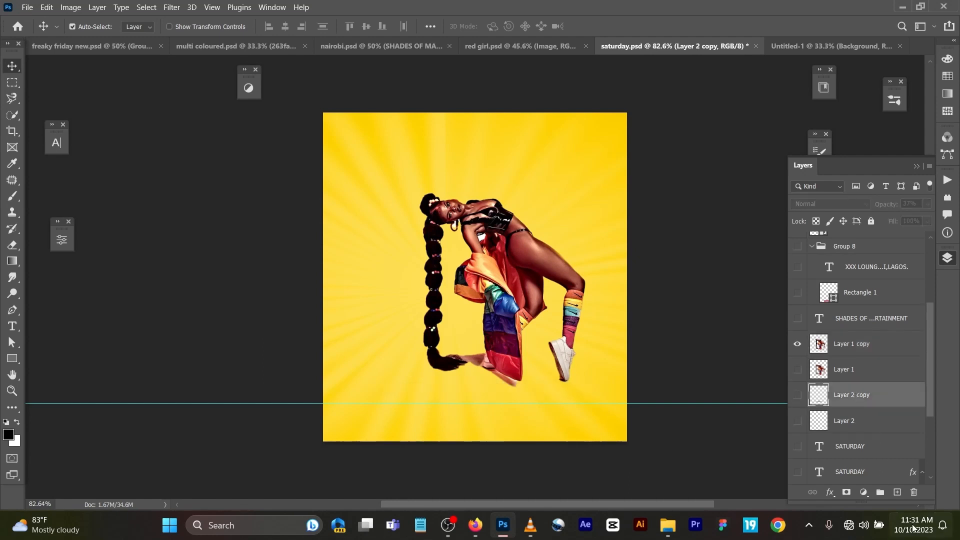
left_click(897, 492)
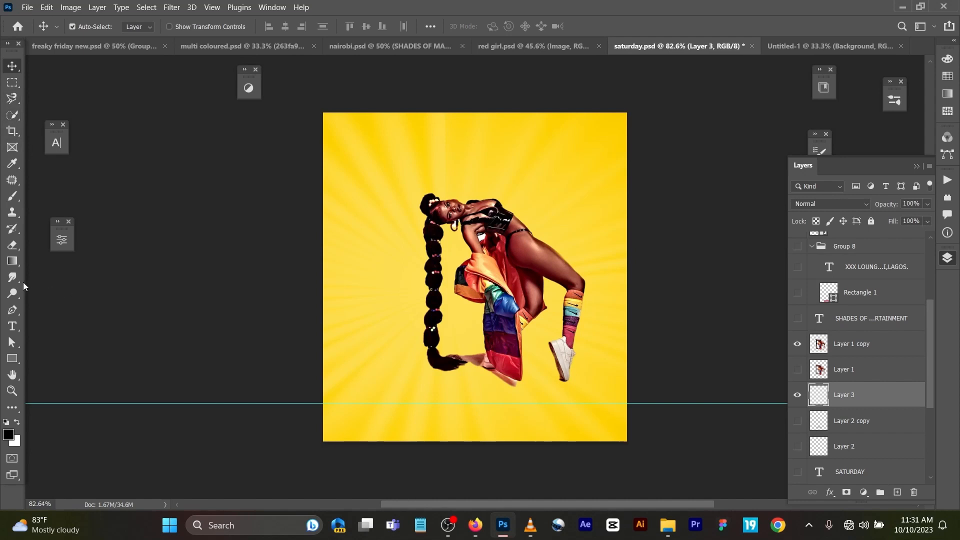
right_click(15, 359)
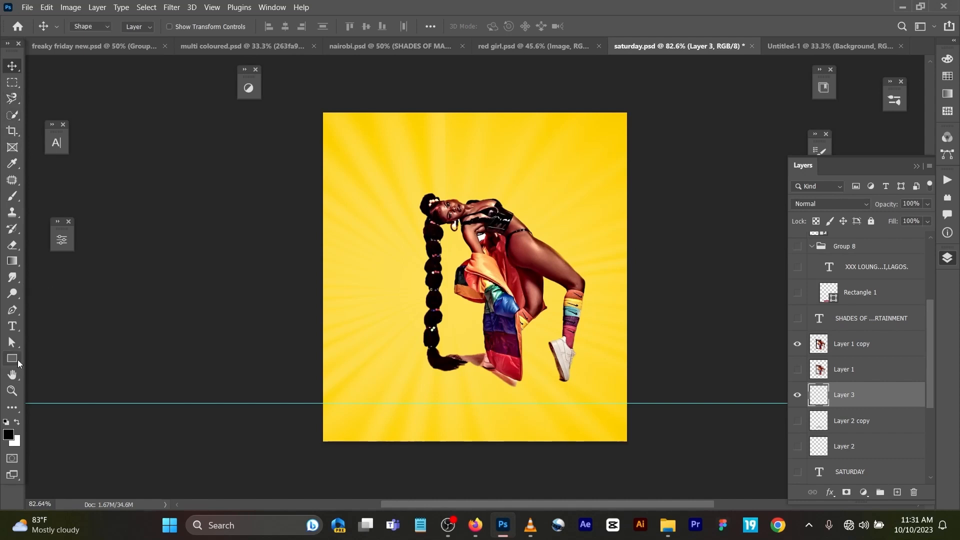
left_click(42, 368)
right_click(8, 358)
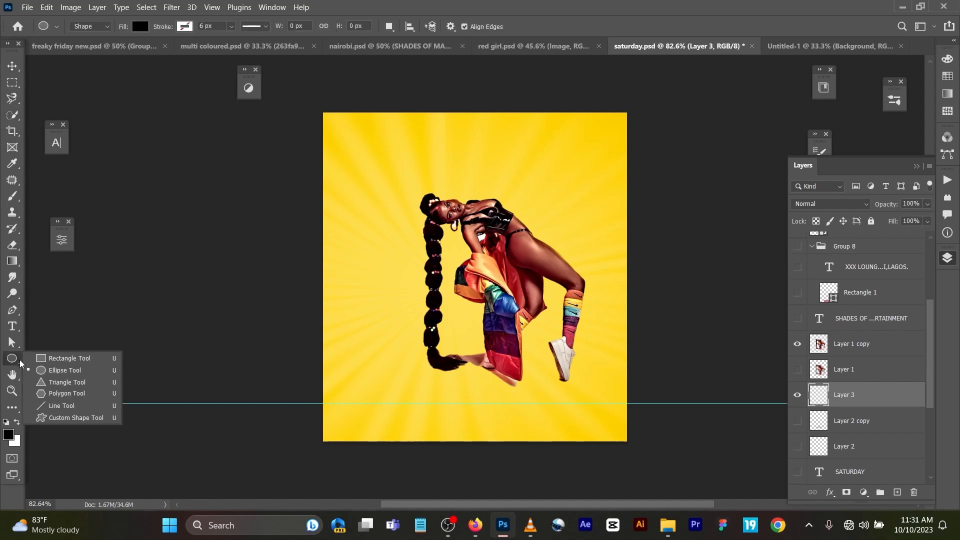
left_click(66, 371)
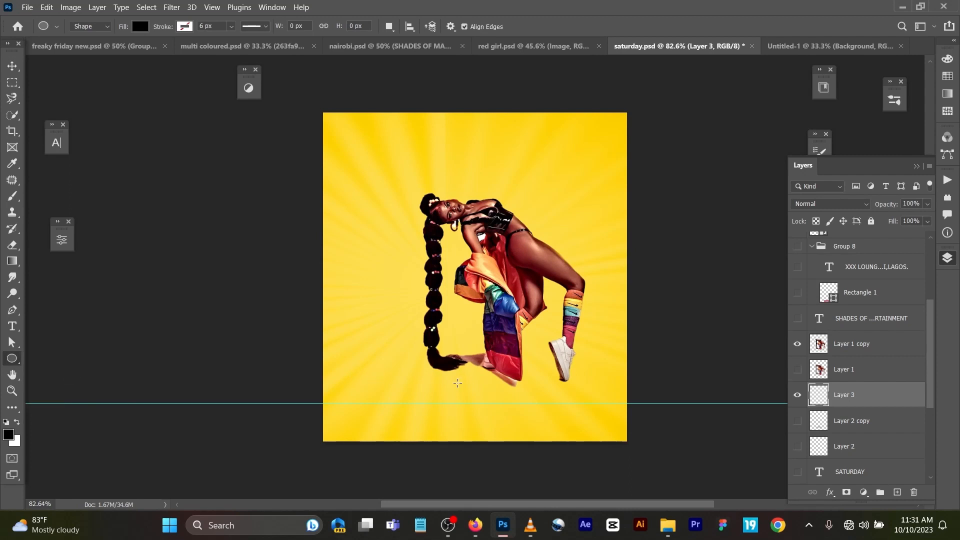
left_click_drag(457, 384, 533, 388)
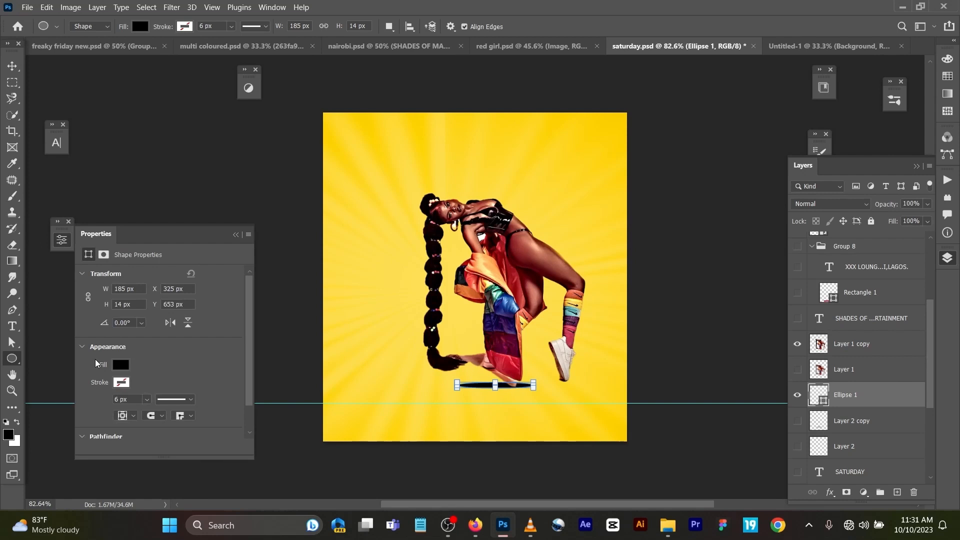
Step: Set the ellipse's opacity to 37% and move it about 16 px left and 13 px down below the hand
left_click(12, 65)
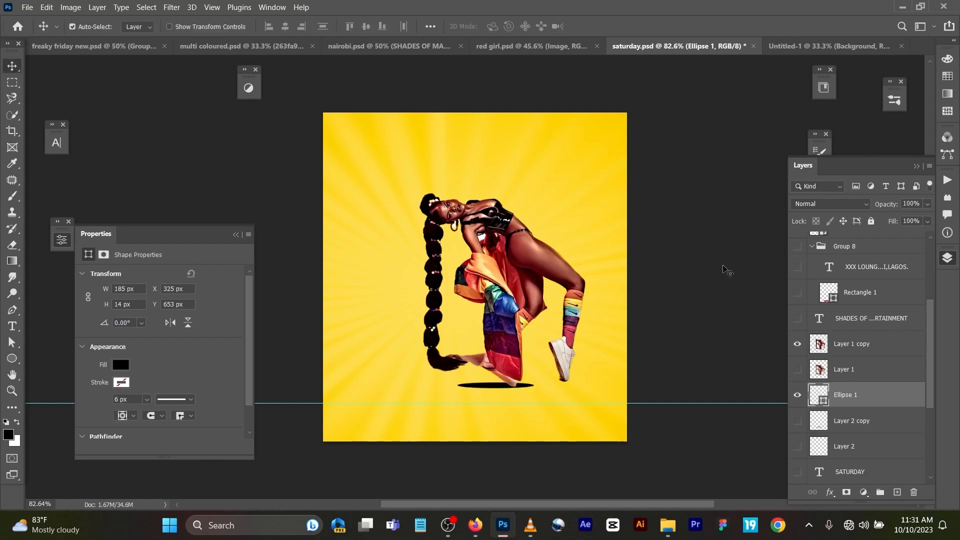
left_click_drag(894, 205, 824, 220)
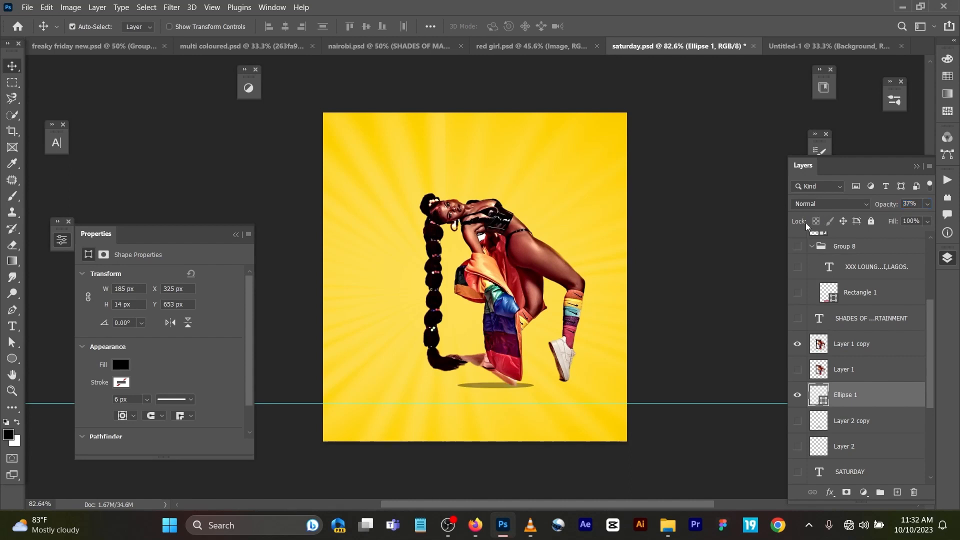
left_click_drag(476, 386, 468, 394)
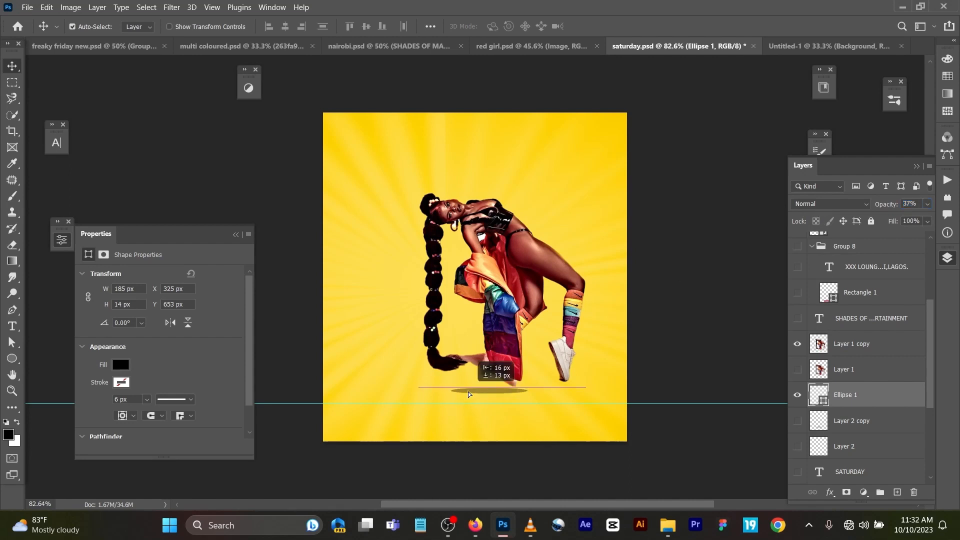
Step: Convert the ellipse to a smart object and apply a Gaussian Blur with a 5.2 px radius
left_click(172, 7)
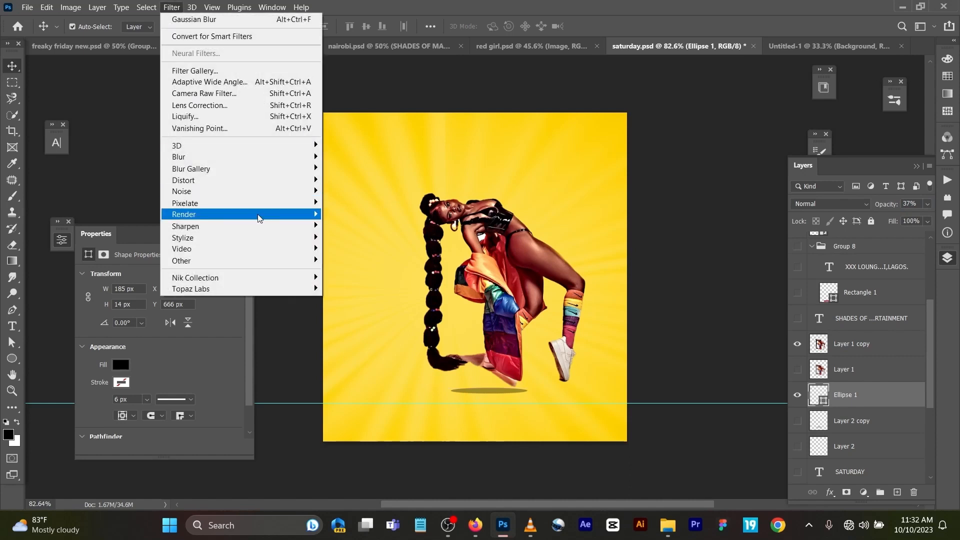
mouse_move(264, 157)
left_click(364, 203)
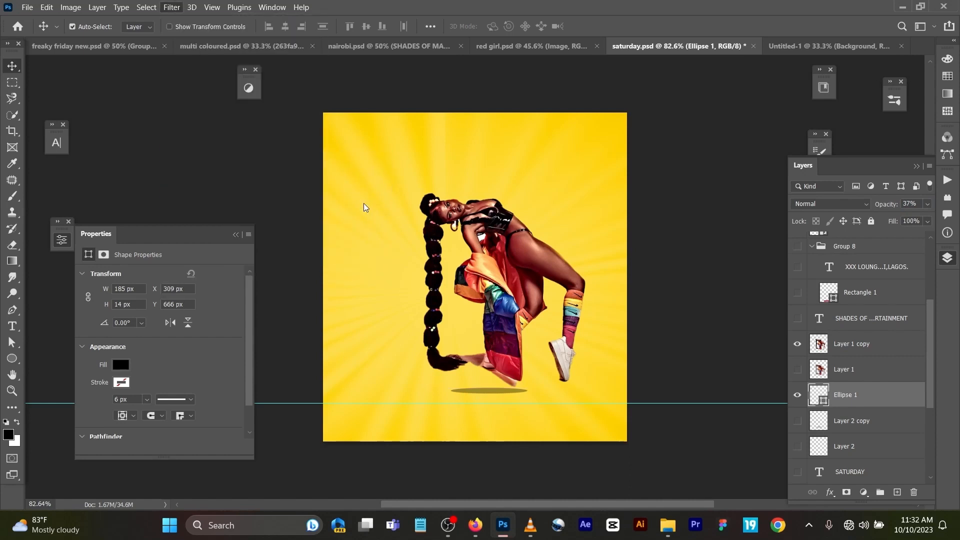
left_click(479, 204)
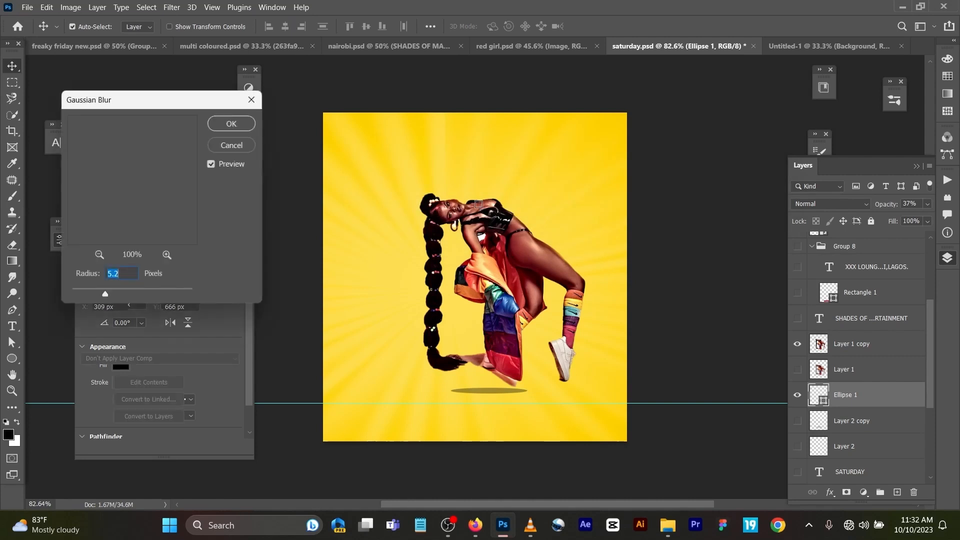
left_click(232, 125)
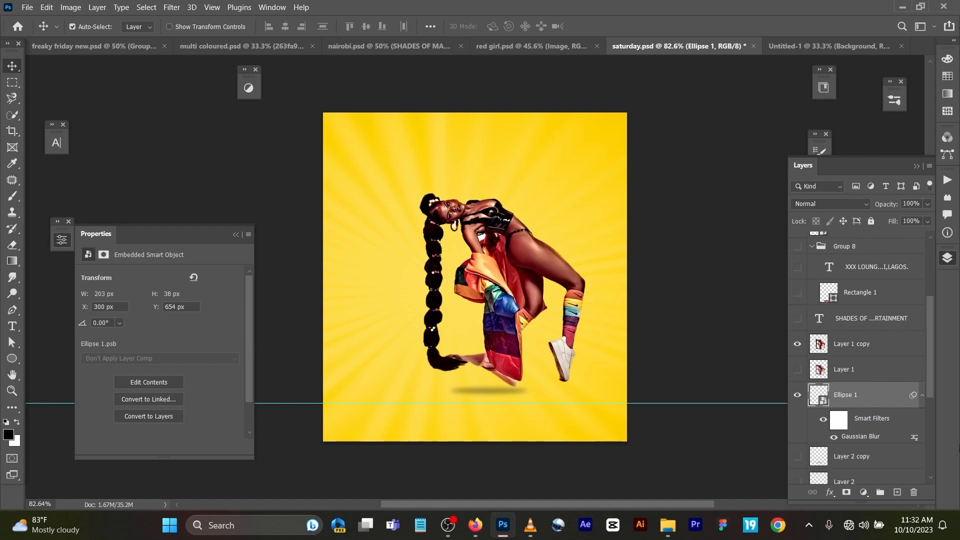
Step: Paint a soft black dab under the model's shoe with a 90 px brush on a new layer above Ellipse 1
left_click(897, 492)
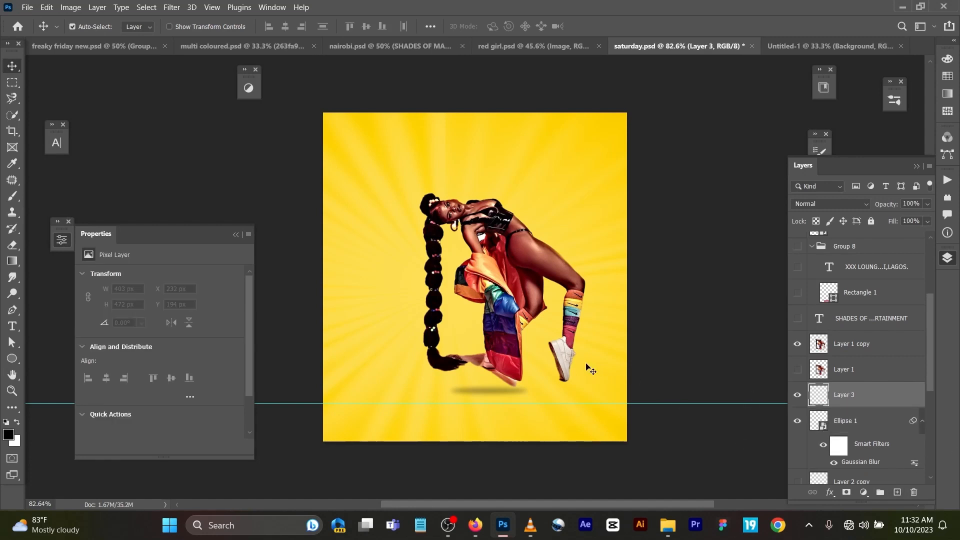
key("b")
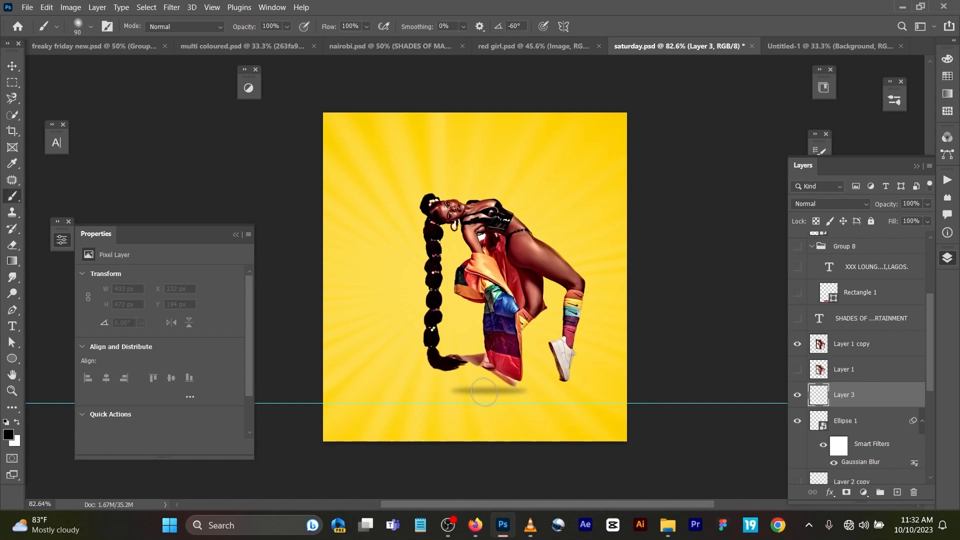
left_click_drag(570, 386, 568, 386)
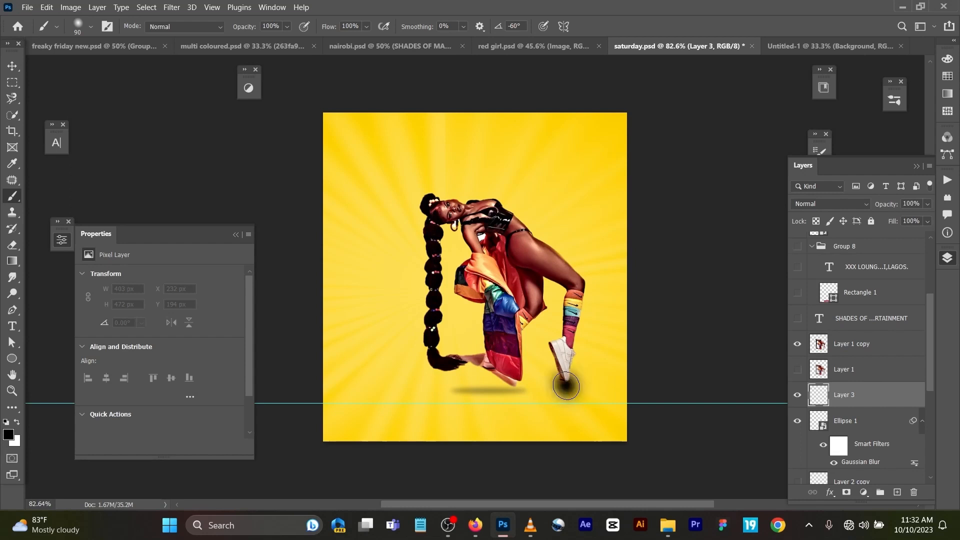
Step: Flatten the dab into a shoe shadow at about 141% width and 19% height, and set its layer opacity to 52%
key("ctrl+t")
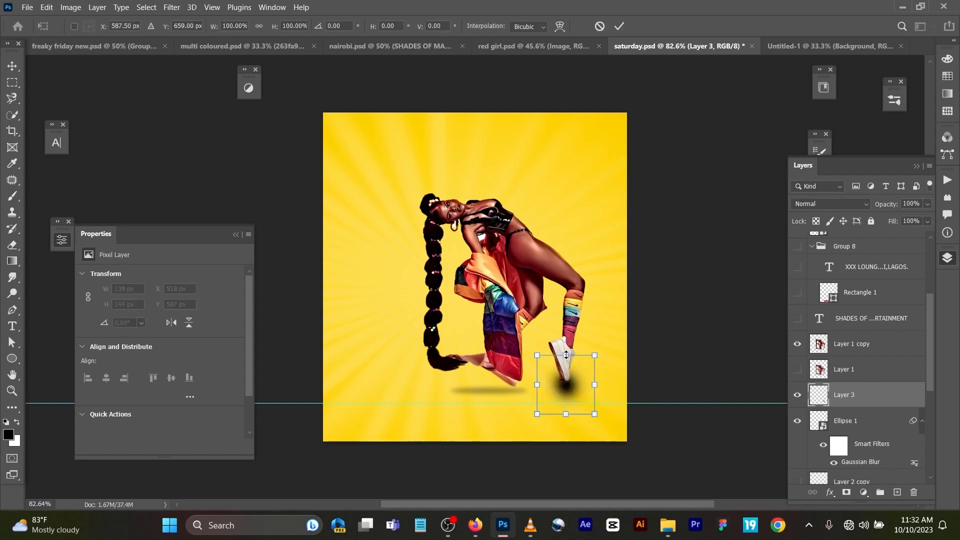
left_click_drag(566, 355, 585, 386)
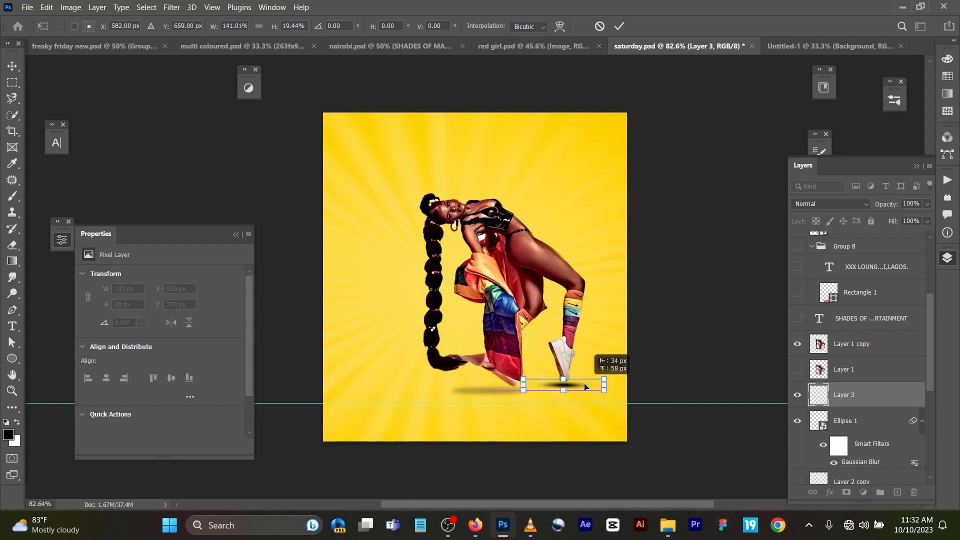
left_click(619, 26)
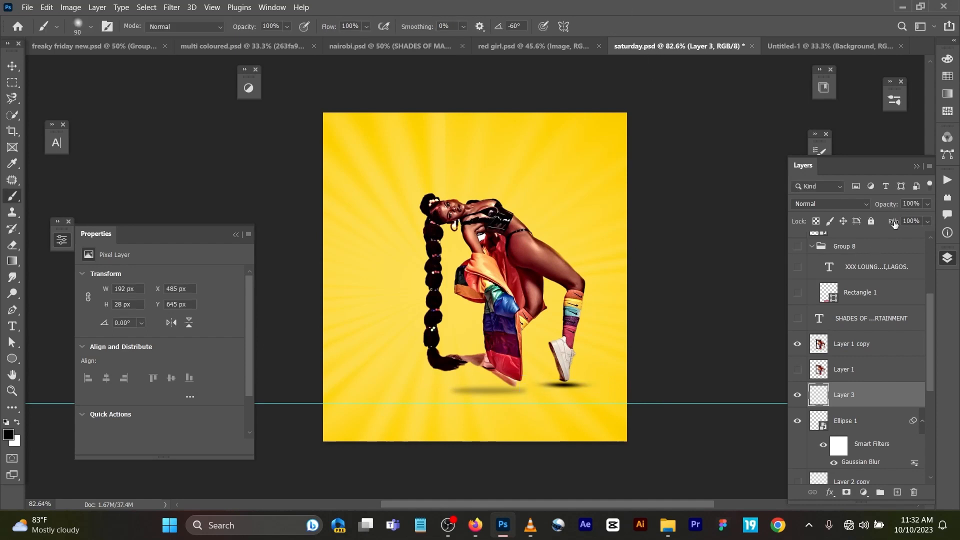
left_click_drag(894, 205, 864, 221)
Step: Examine the motion-blurred model on Layer 1 by showing it, locate the Motion Blur filter, and hide the layer again
left_click(798, 370)
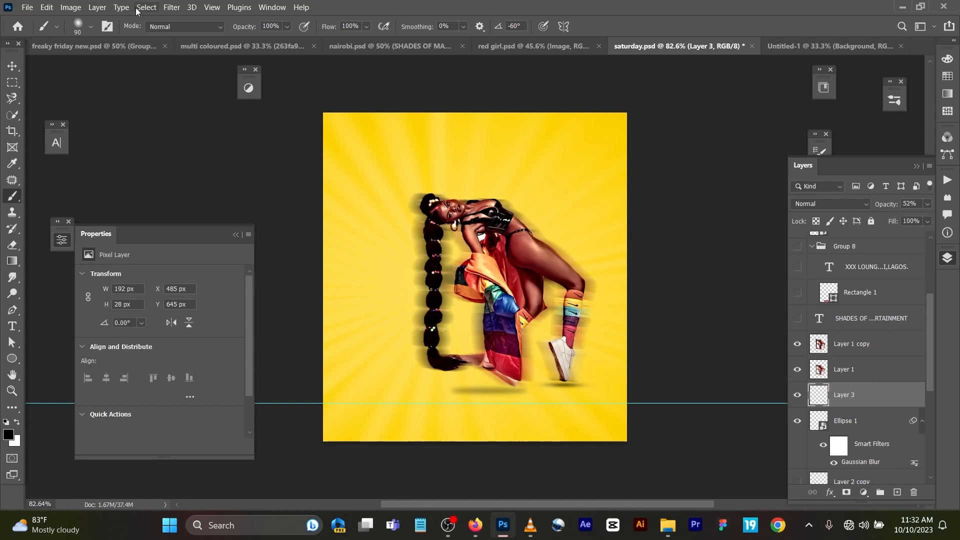
left_click(171, 7)
mouse_move(316, 157)
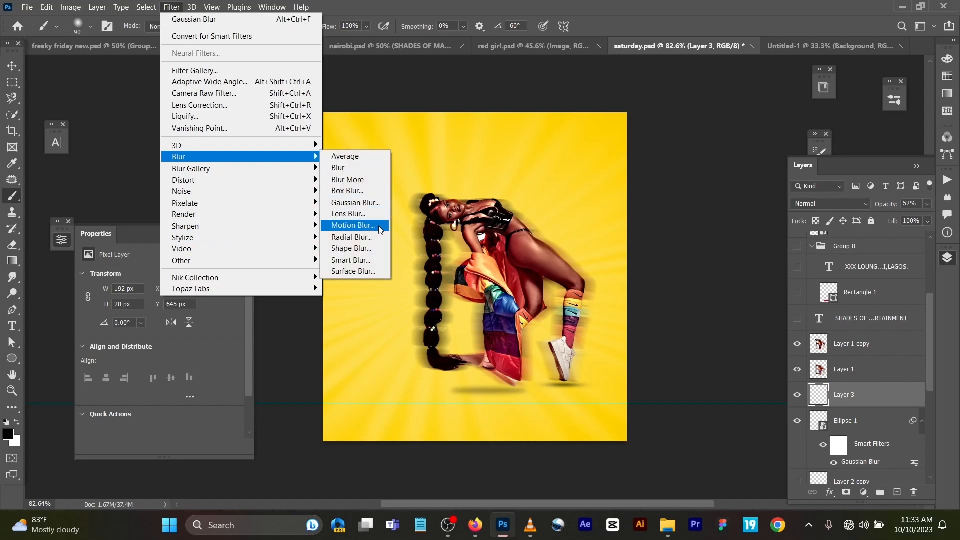
left_click(722, 148)
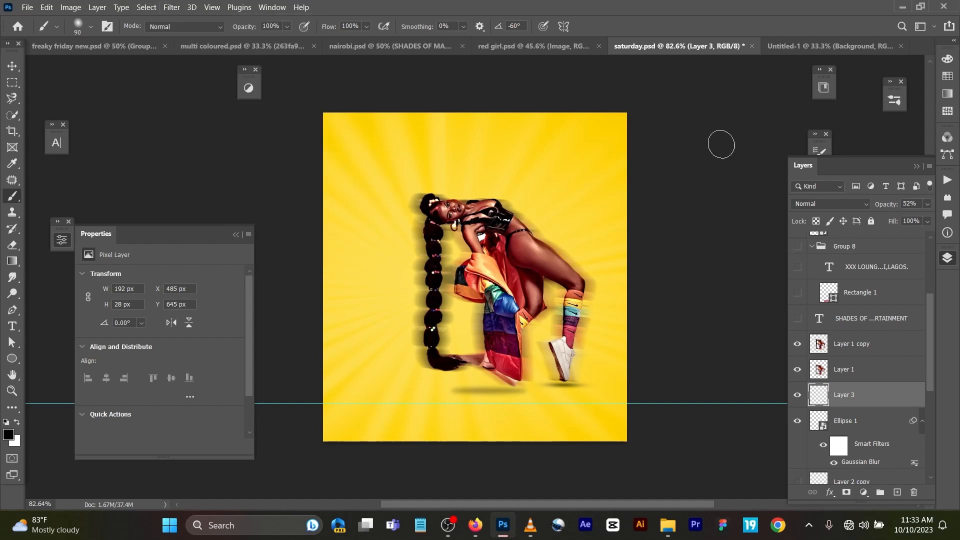
left_click(11, 66)
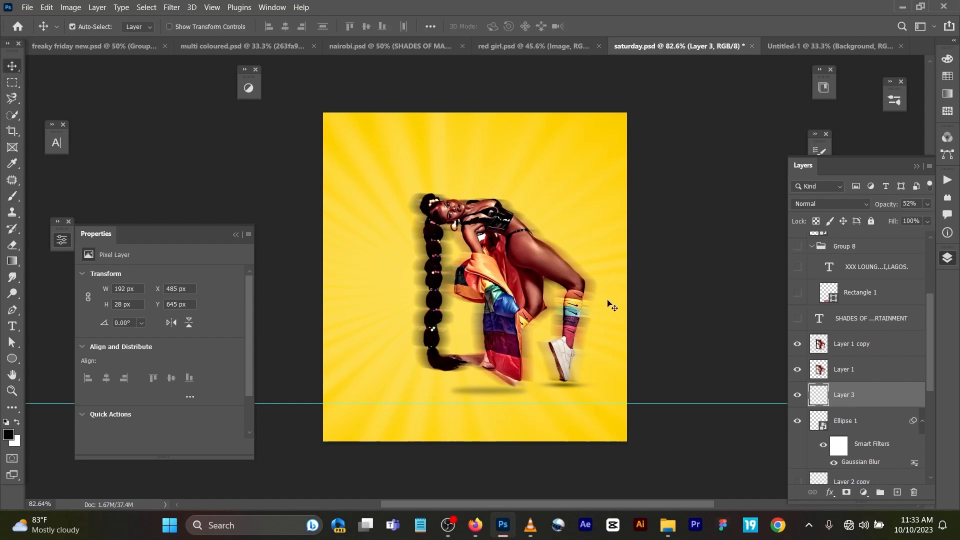
left_click(798, 370)
Step: Show the SHADES OF MADE ENTERTAINMENT text layer and inspect its character settings without editing the text
left_click(797, 320)
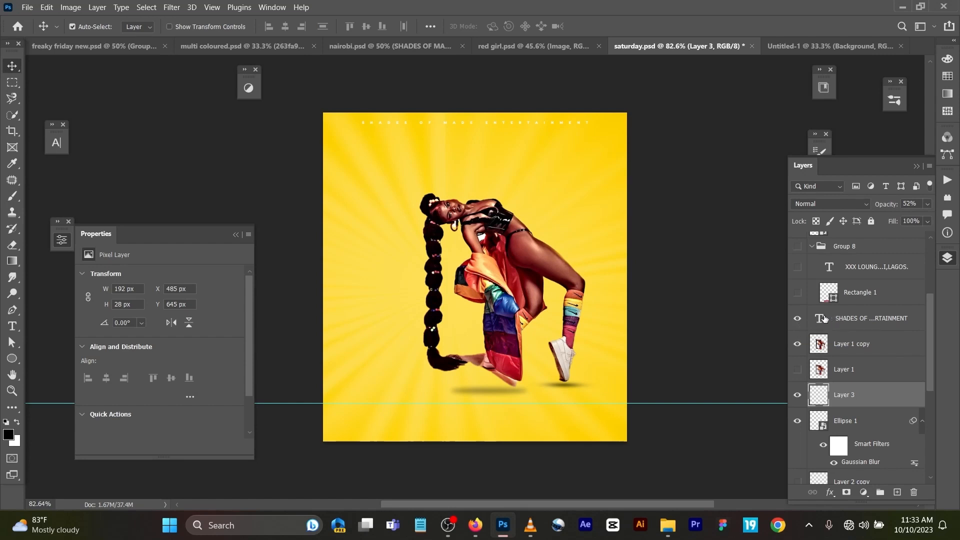
left_click(809, 315)
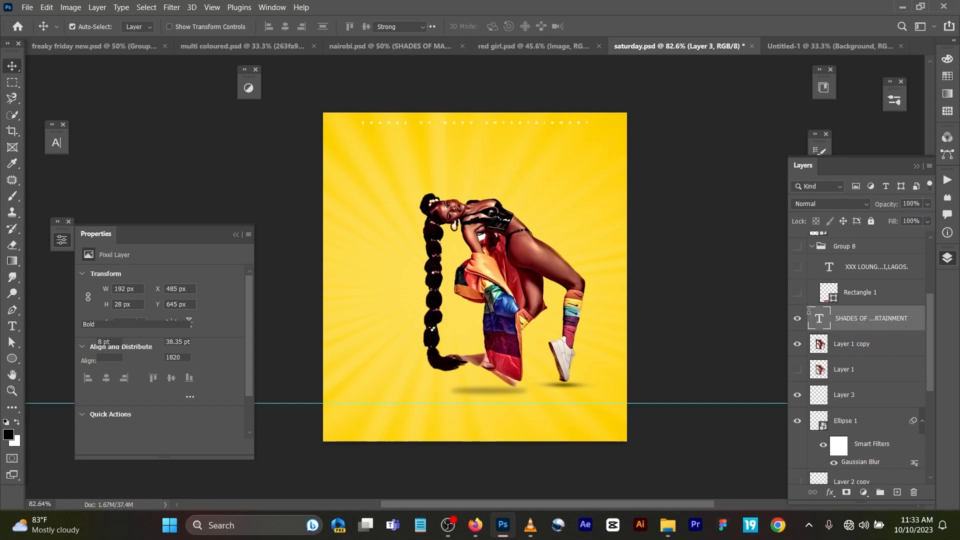
double_click(816, 318)
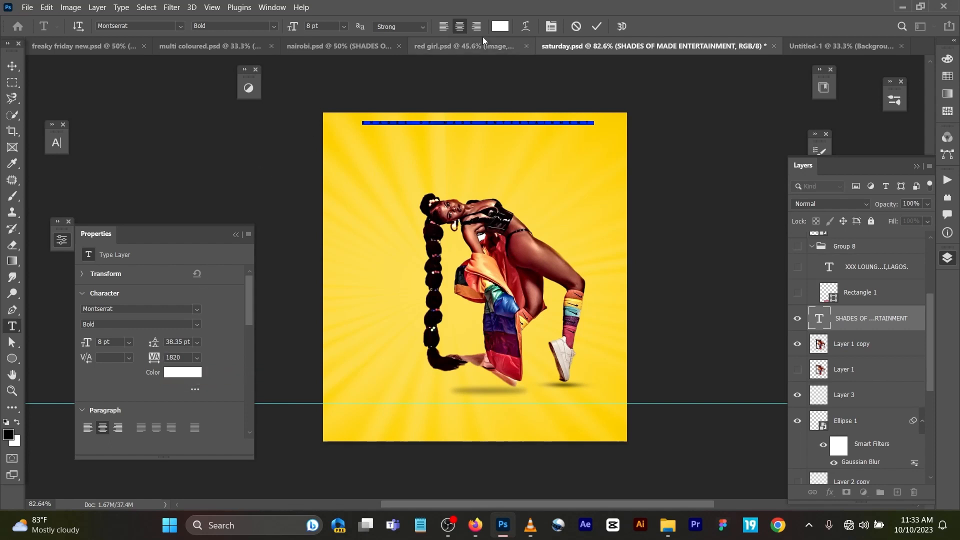
left_click(596, 26)
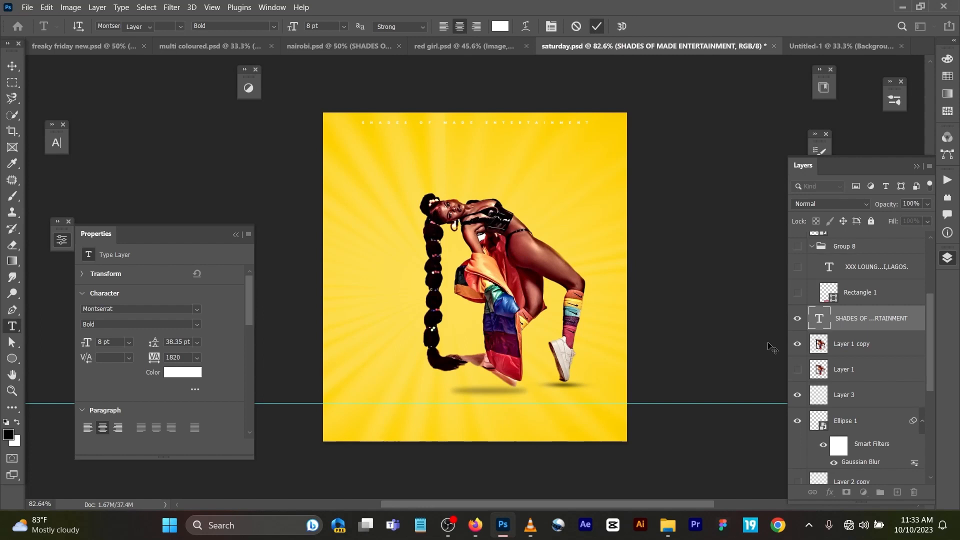
key("v")
Step: Show the venue bar in Group 8: the Rectangle 1 shape and the XXX LOUNGE LEKKI,LAGOS. text
scroll(802, 330, "up", 1)
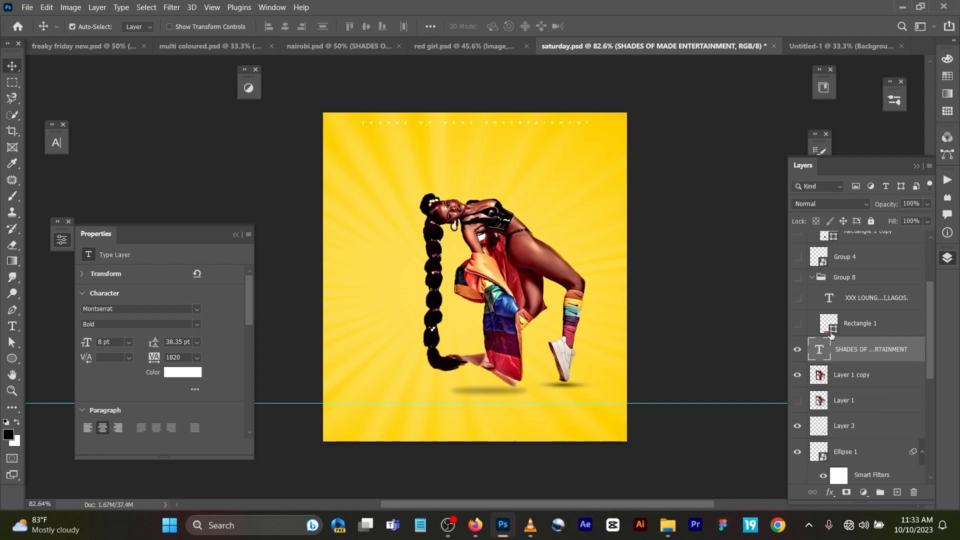
left_click(798, 324)
left_click(797, 299)
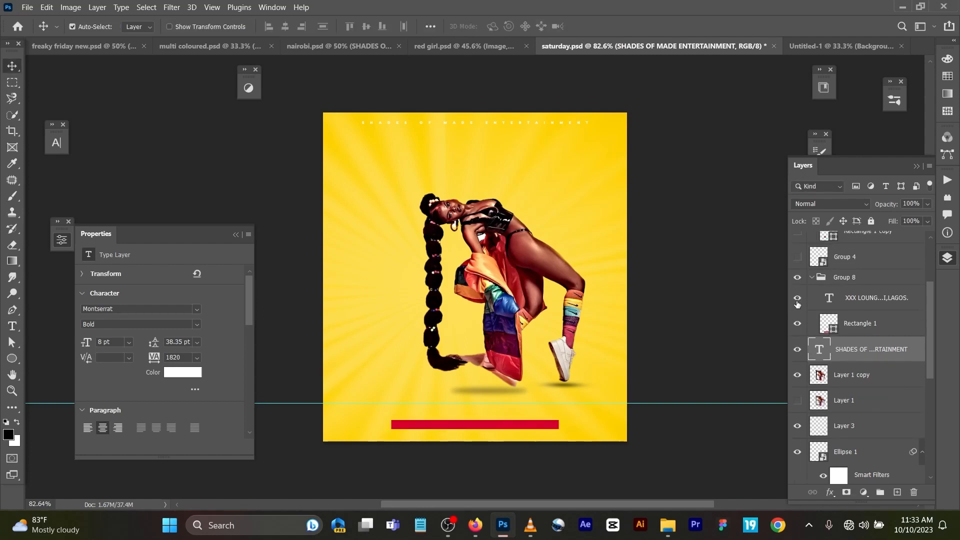
Step: Show Group 4 and the guest block in Group 7: Rectangle 1 copy, GUEST and DJ XXX DON XXX
scroll(799, 306, "up", 2)
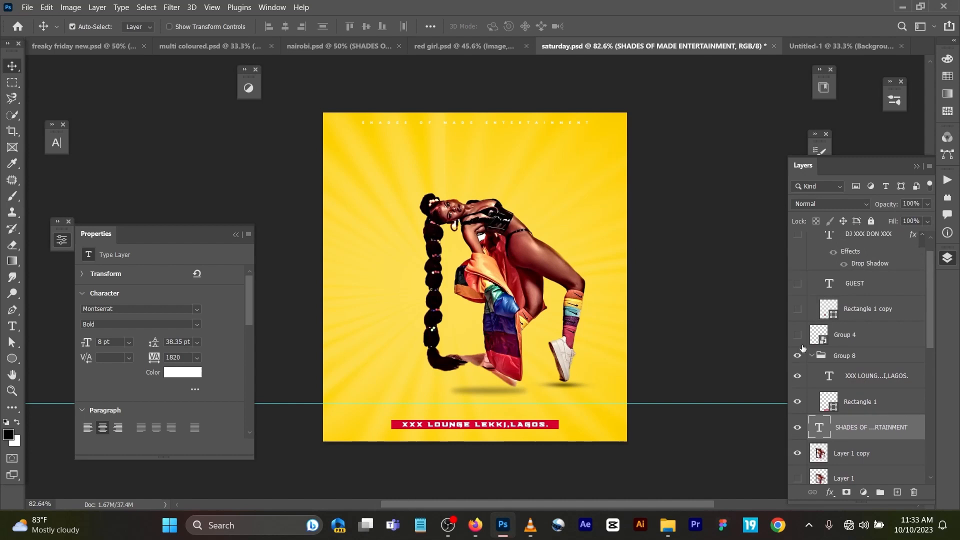
left_click(797, 334)
left_click(797, 309)
left_click(798, 285)
scroll(801, 292, "up", 1)
left_click(798, 260)
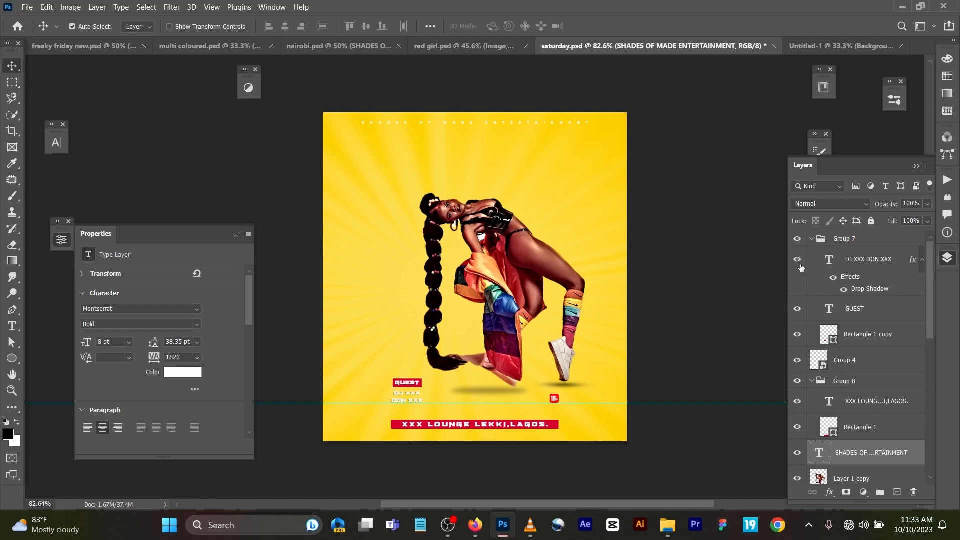
Step: Show both SATURDAY title text layers above the Background layer
scroll(784, 327, "down", 2)
scroll(785, 327, "down", 1)
scroll(826, 350, "down", 6)
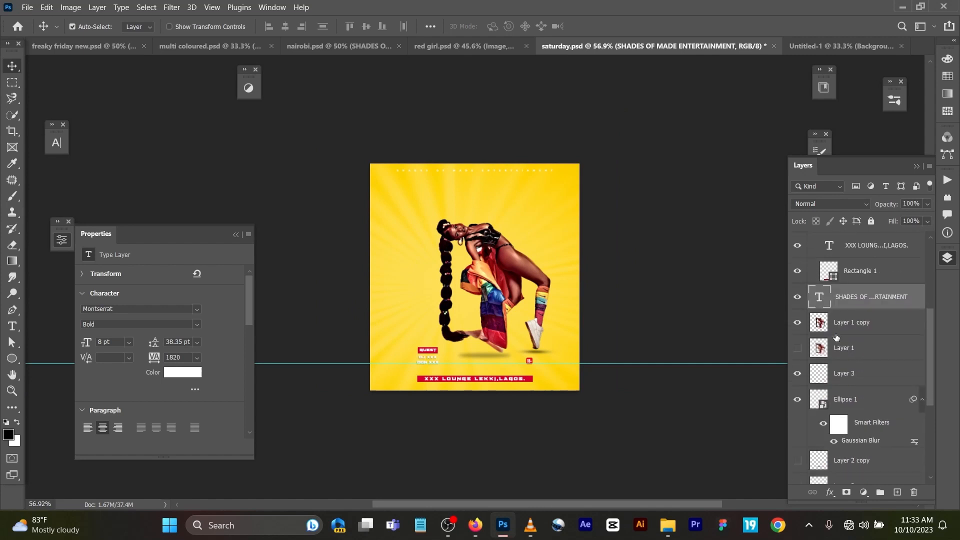
scroll(825, 352, "down", 2)
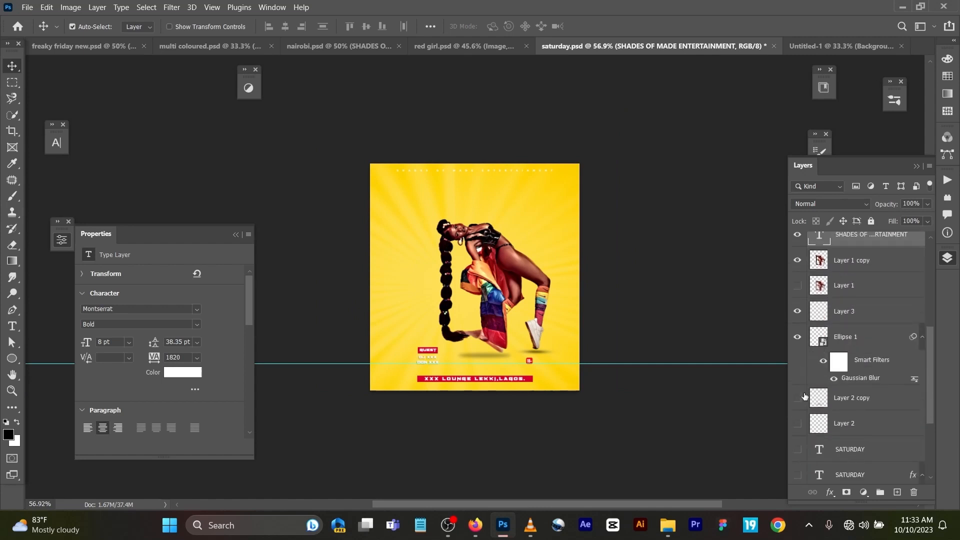
scroll(795, 385, "down", 1)
scroll(796, 386, "down", 1)
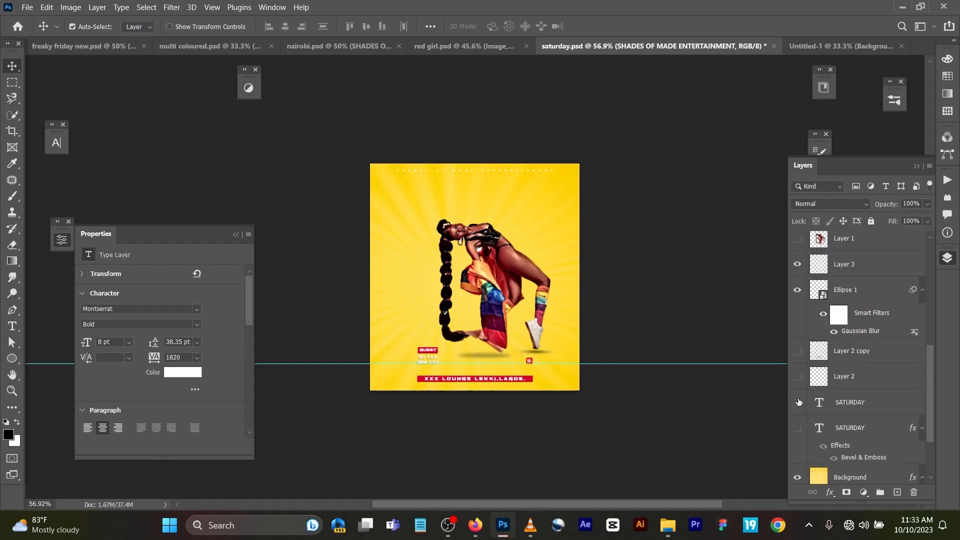
left_click(798, 403)
left_click(796, 430)
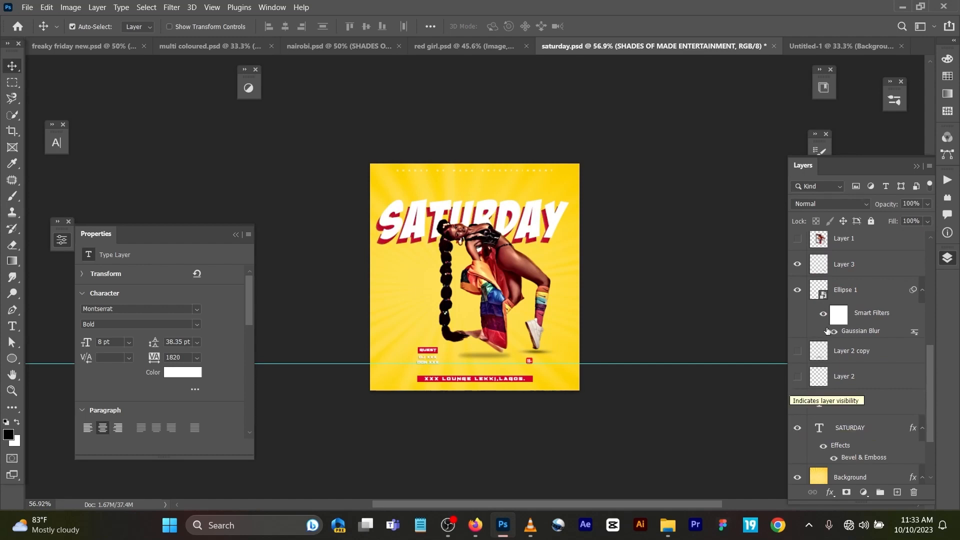
Step: Select the white SATURDAY title's text and inspect its font and size settings without editing it
scroll(800, 400, "up", 2)
left_click(544, 227)
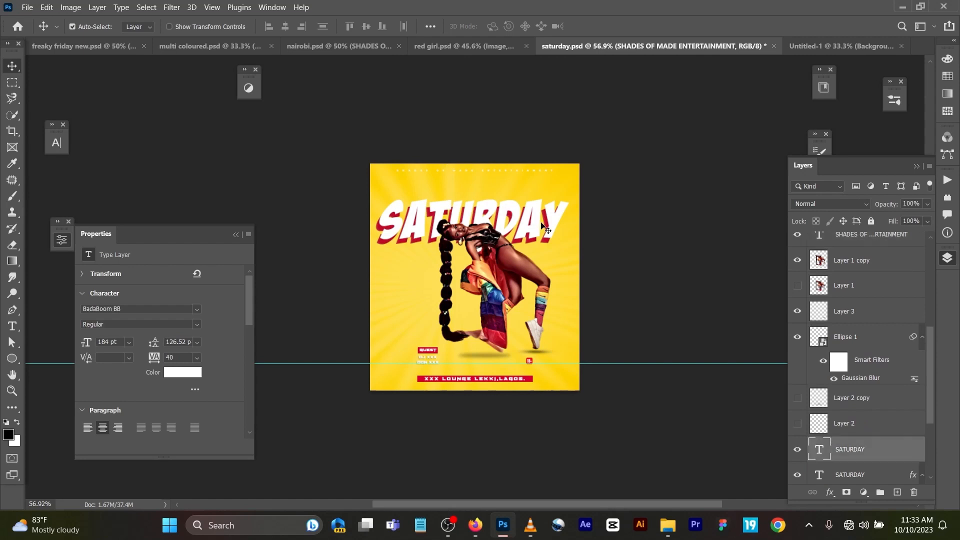
key("t")
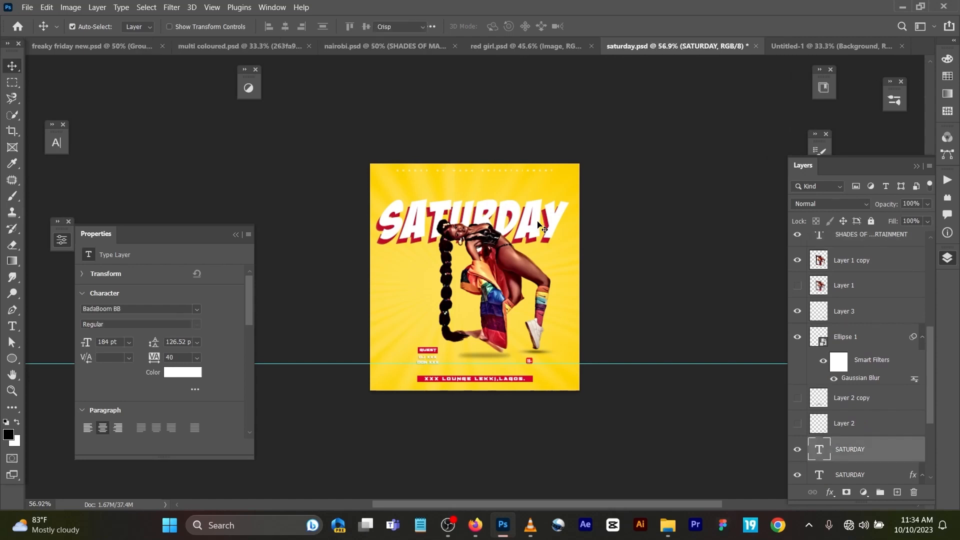
double_click(538, 220)
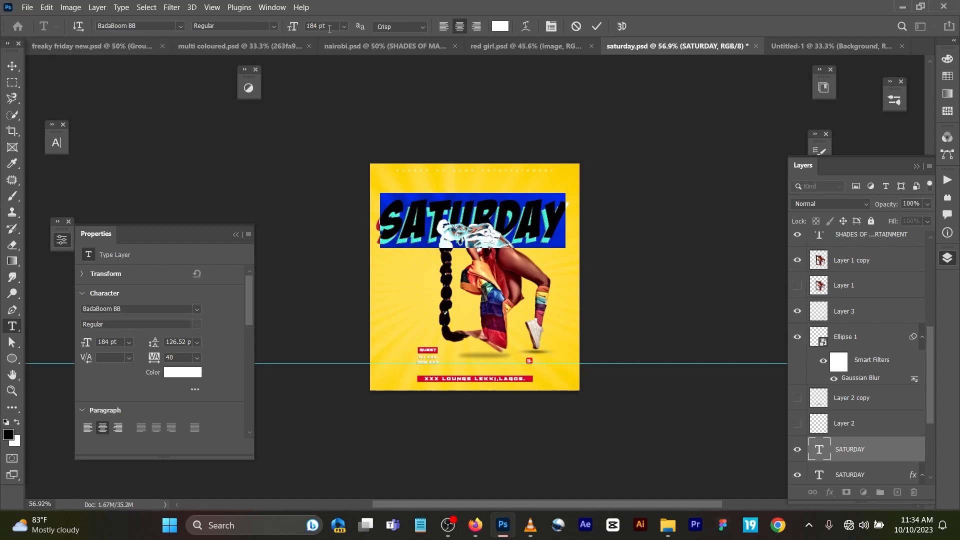
left_click(599, 25)
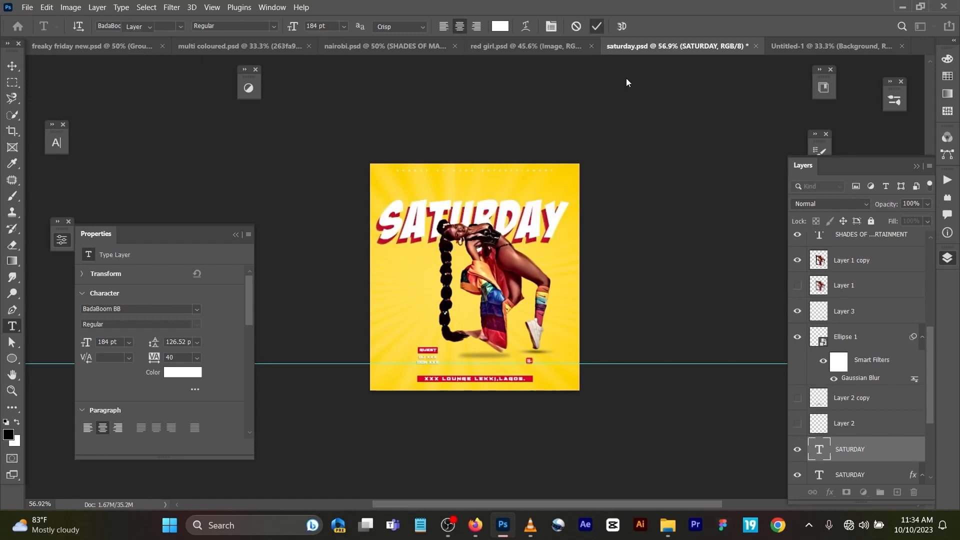
Step: Inspect the text colour of the lower SATURDAY layer, the one with Bevel & Emboss
scroll(880, 395, "down", 1)
key("v")
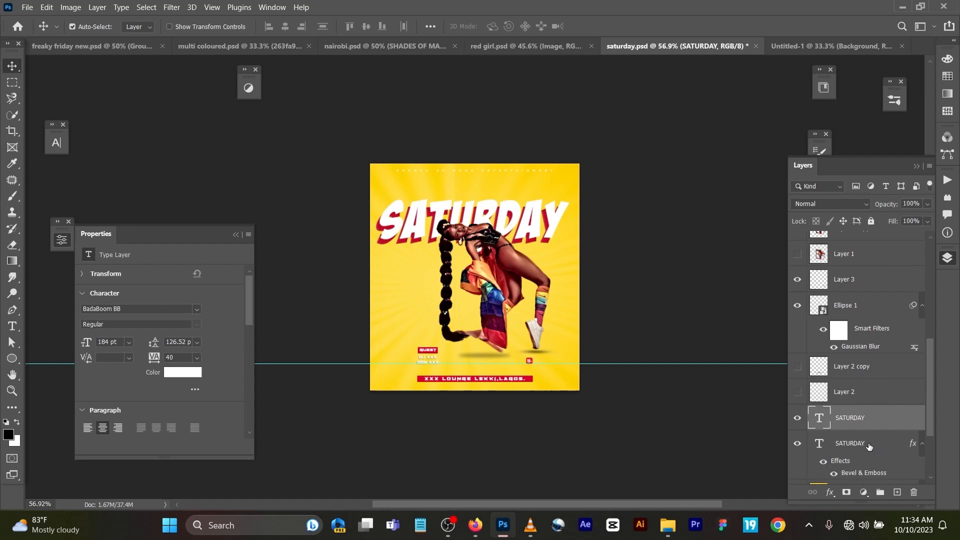
left_click(869, 444)
scroll(869, 444, "down", 1)
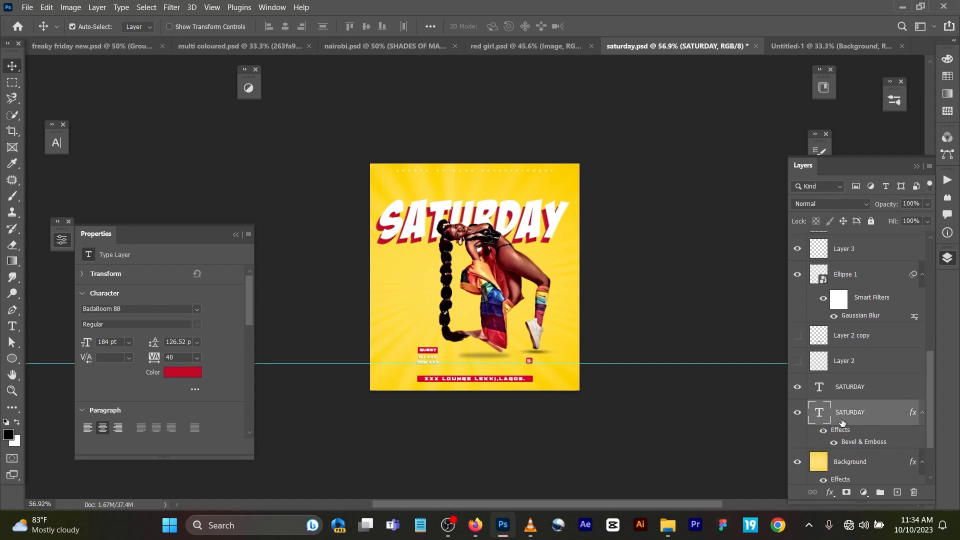
left_click(169, 372)
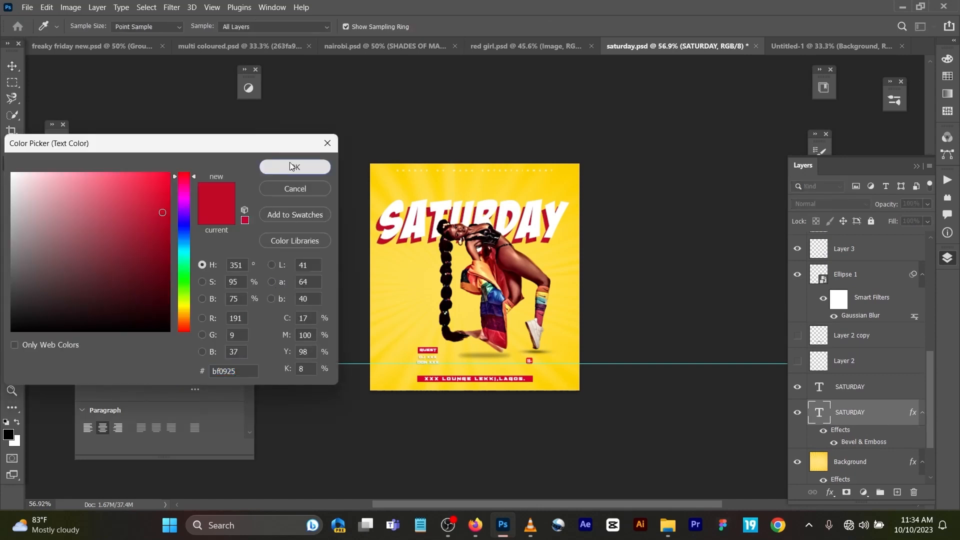
left_click(293, 167)
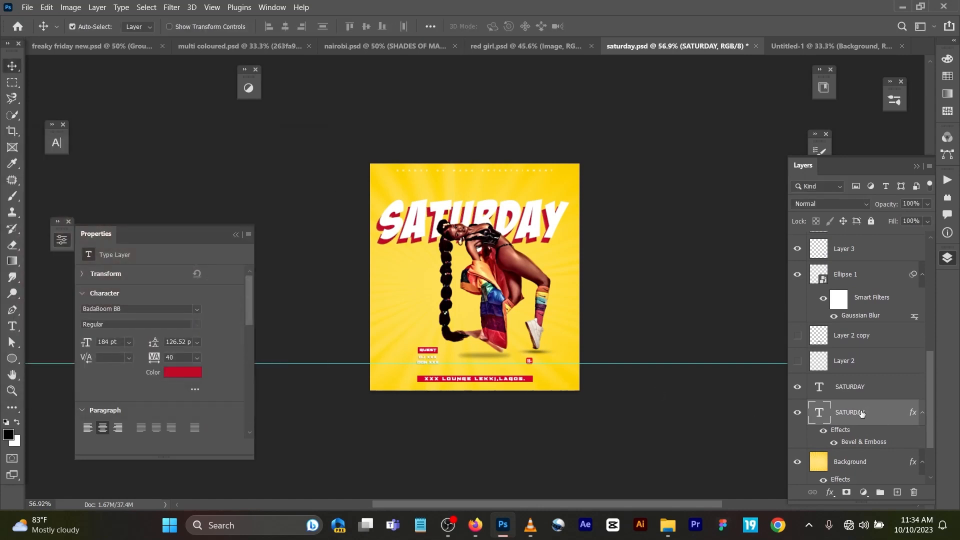
Step: Nudge the red SATURDAY copy upward until its edge shows above the white title
key("Up")
key("Up")
key("Up")
key("Up")
key("Up")
key("Up")
key("Up")
key("Up")
key("Up")
key("Up")
key("Up")
key("Up")
key("Up")
key("Up")
key("Up")
key("Up")
key("Up")
key("Up")
key("Up")
key("Up")
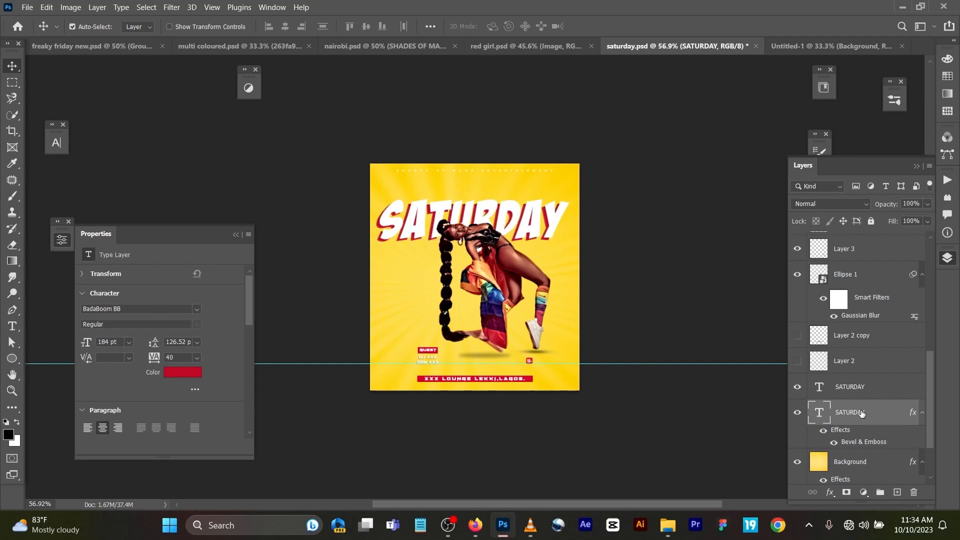
key("Up")
key("Up")
key("Up")
key("Up")
key("Up")
key("Up")
key("Up")
key("Up")
key("Up")
key("Up")
key("Up")
key("Up")
key("Up")
key("Up")
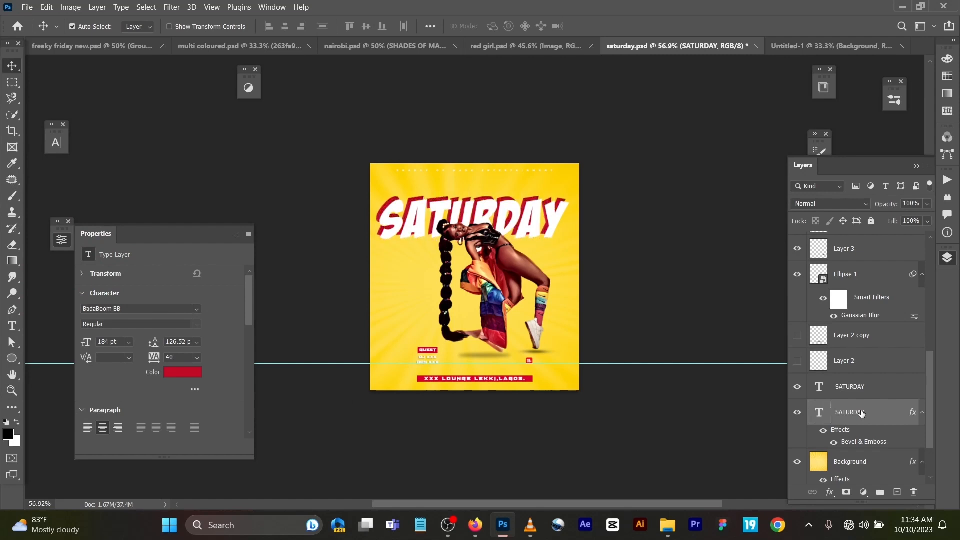